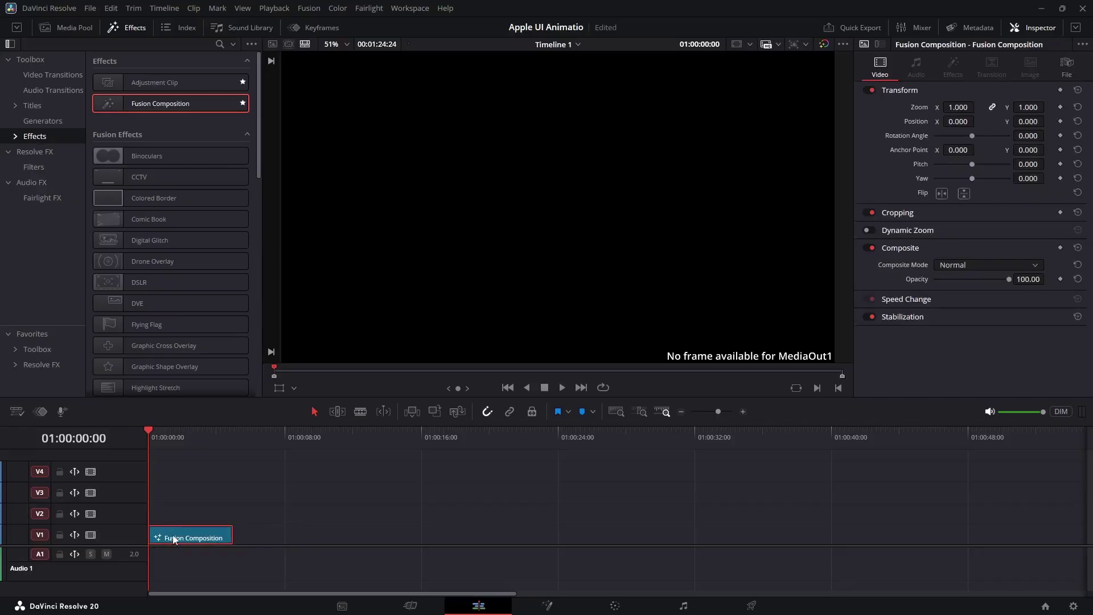
Open the composition in Fusion, connect a new Background node to MediaOut1, and space the two nodes far apart
click(555, 606)
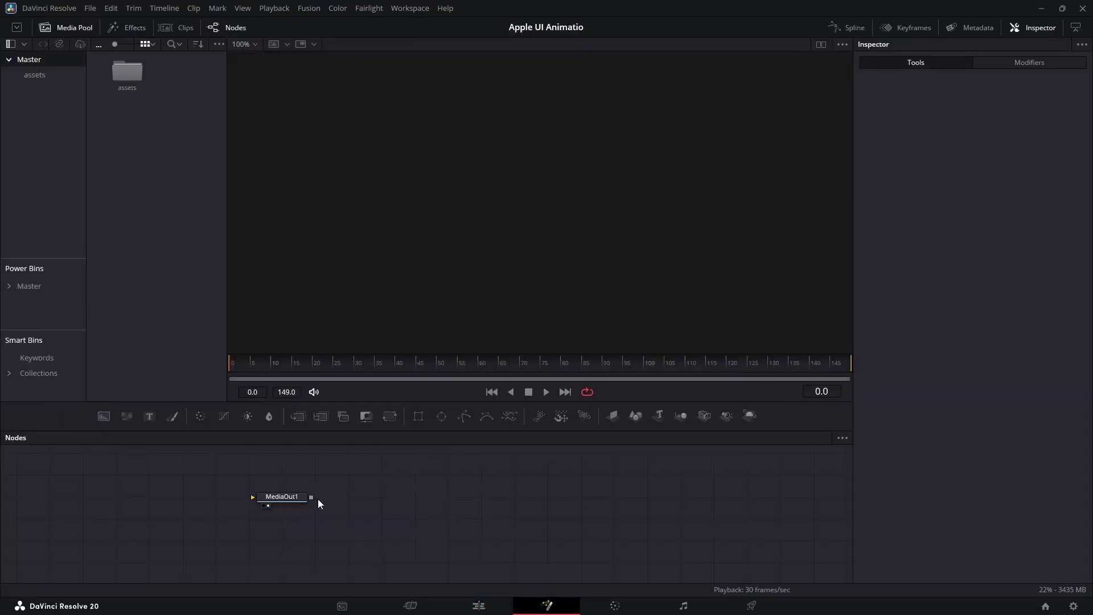
drag(299, 500, 636, 524)
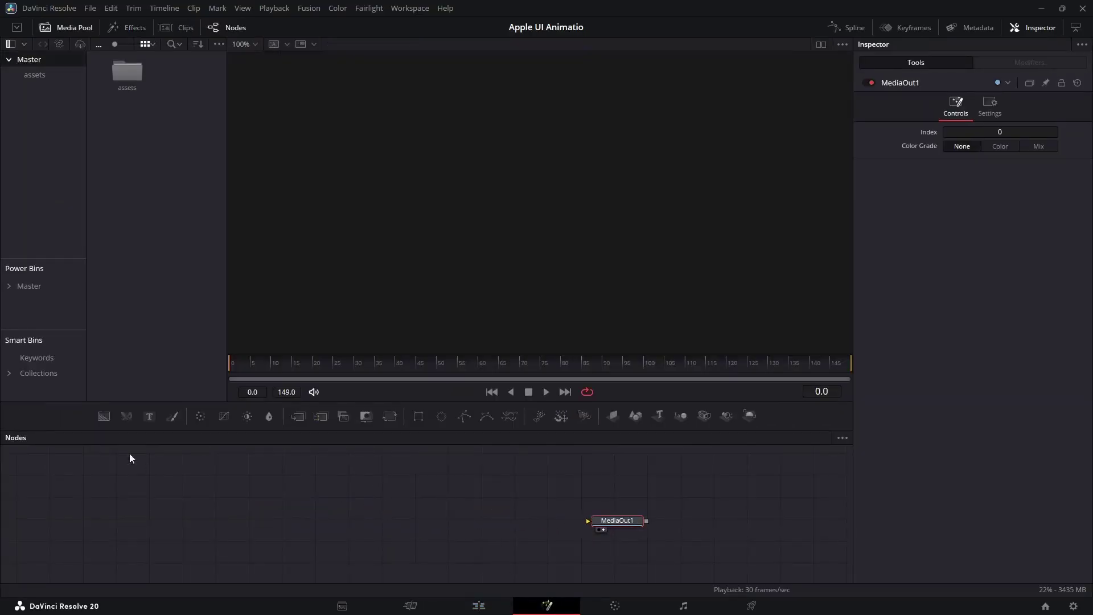
drag(101, 419, 588, 521)
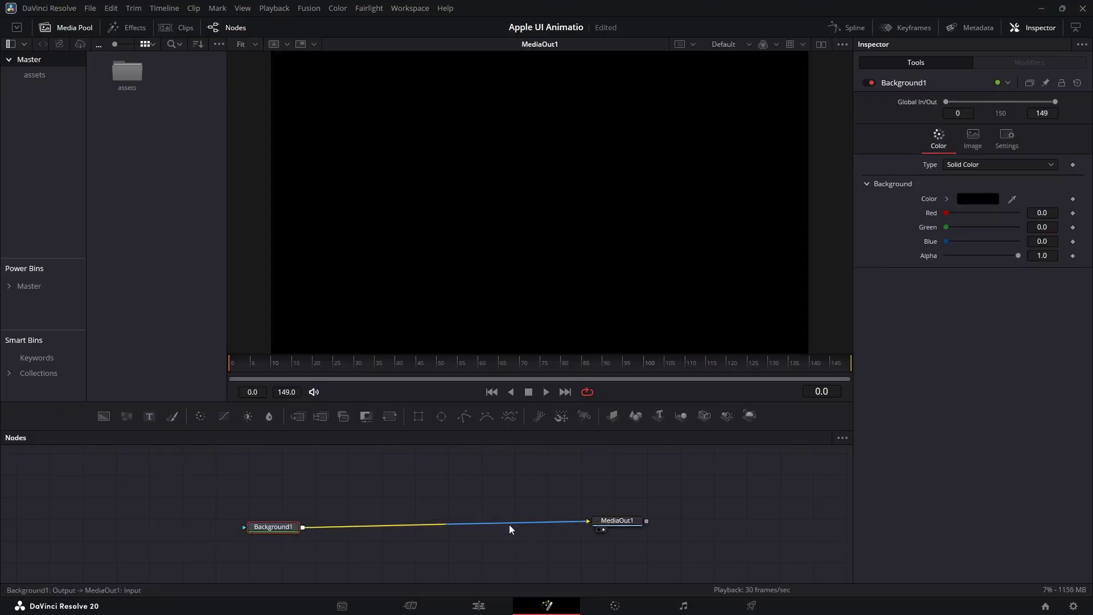
drag(281, 529, 173, 528)
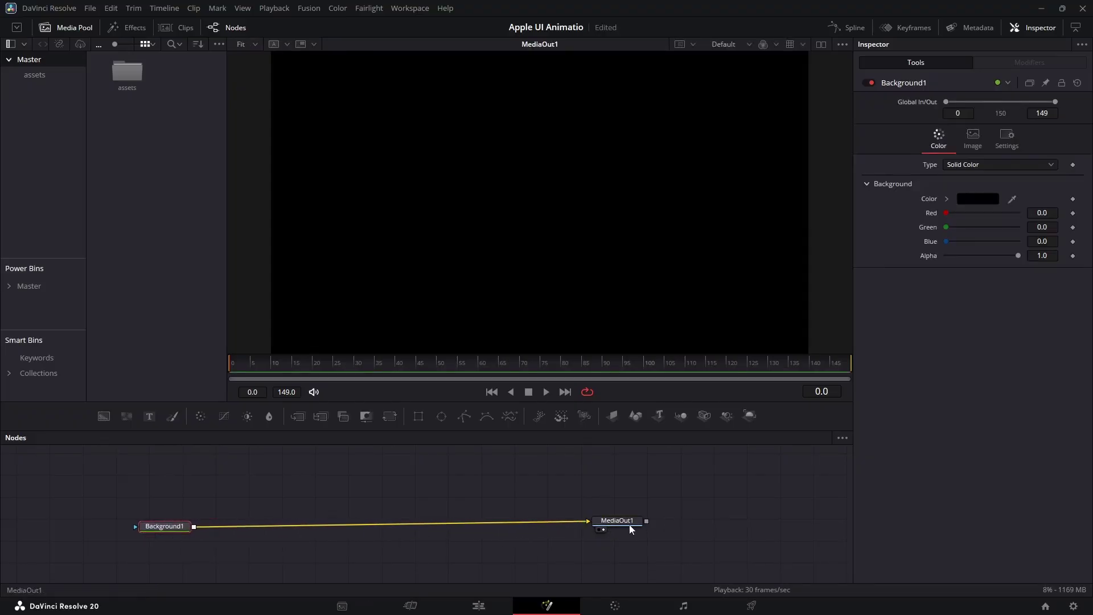
drag(630, 525, 719, 524)
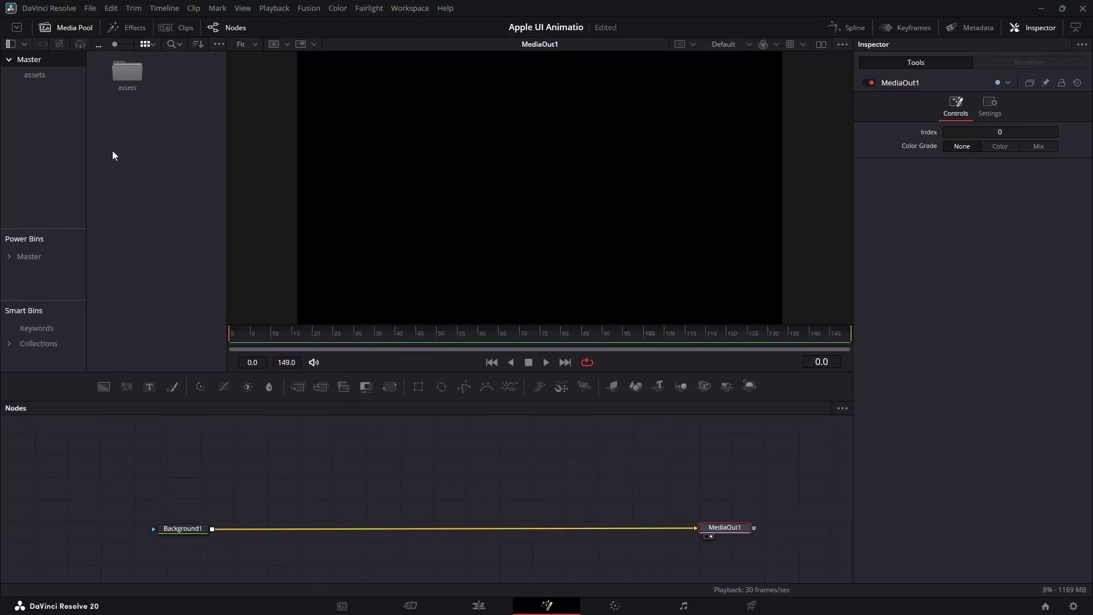
Bring the pink mountain wallpaper from the assets bin into the node graph and merge it over Background1
double_click(123, 83)
drag(124, 75, 150, 156)
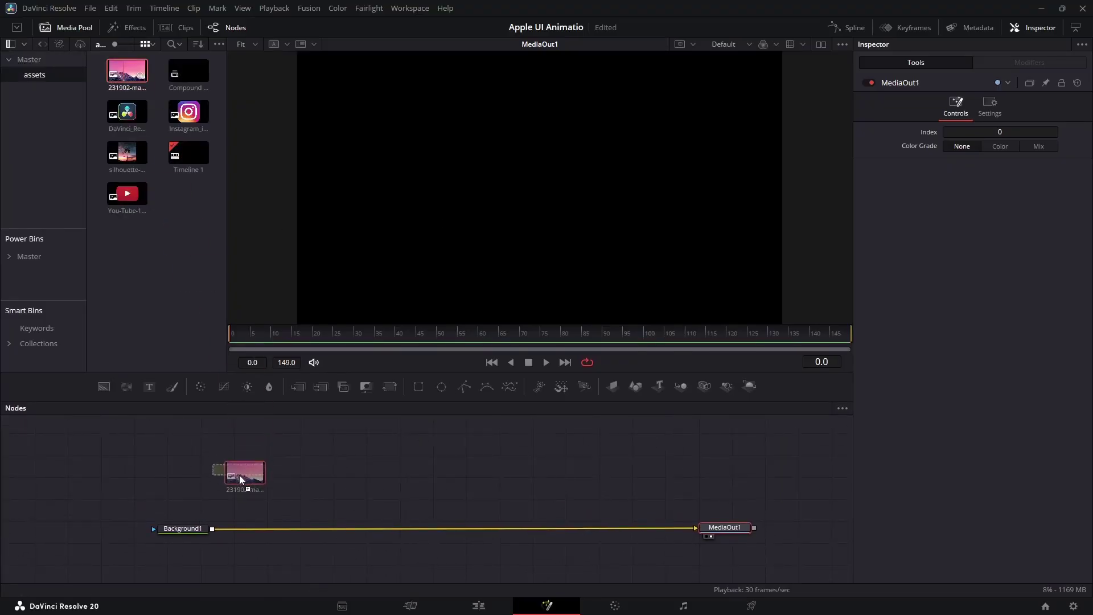
drag(240, 475, 213, 530)
drag(247, 488, 255, 492)
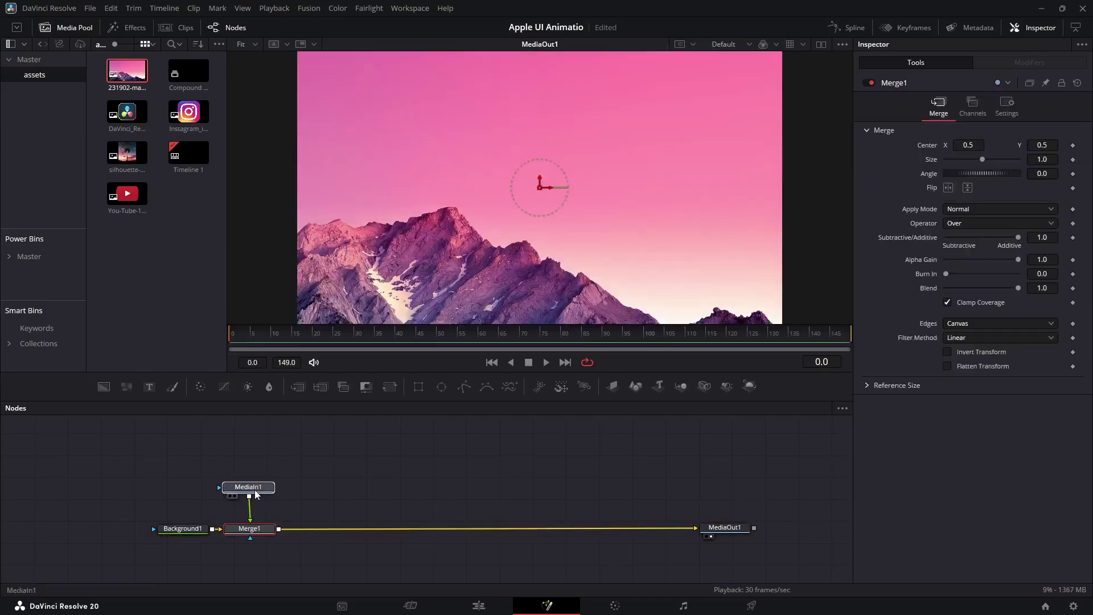
click(255, 491)
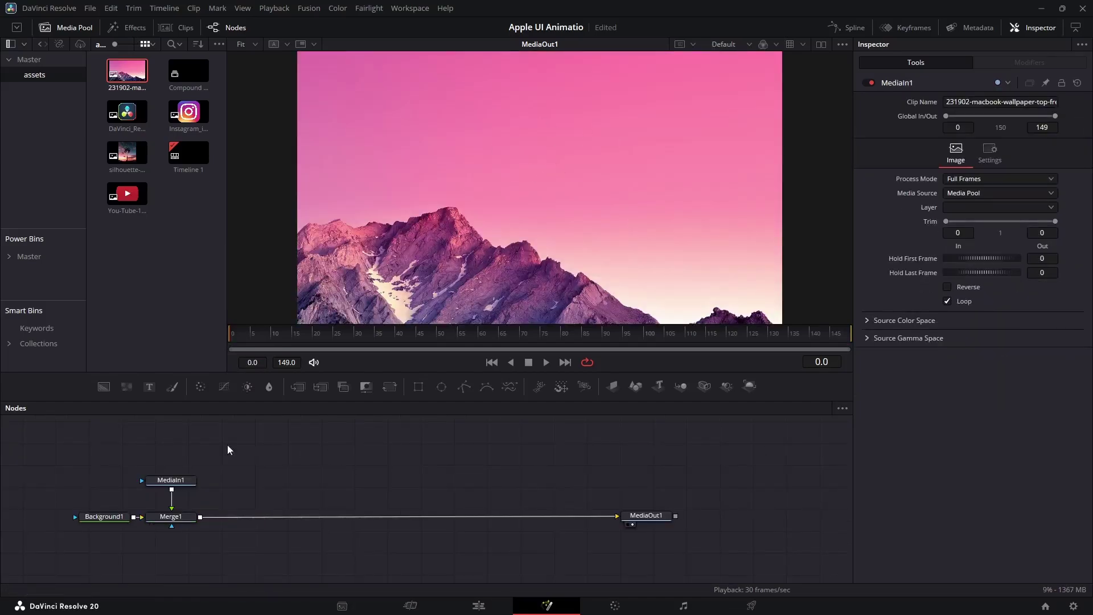
Add a second Background node, merge it over the wallpaper, and place it well above its merge node
drag(105, 388, 266, 522)
ctrl+click(235, 482)
click(304, 490)
drag(269, 484, 273, 435)
click(340, 482)
click(272, 469)
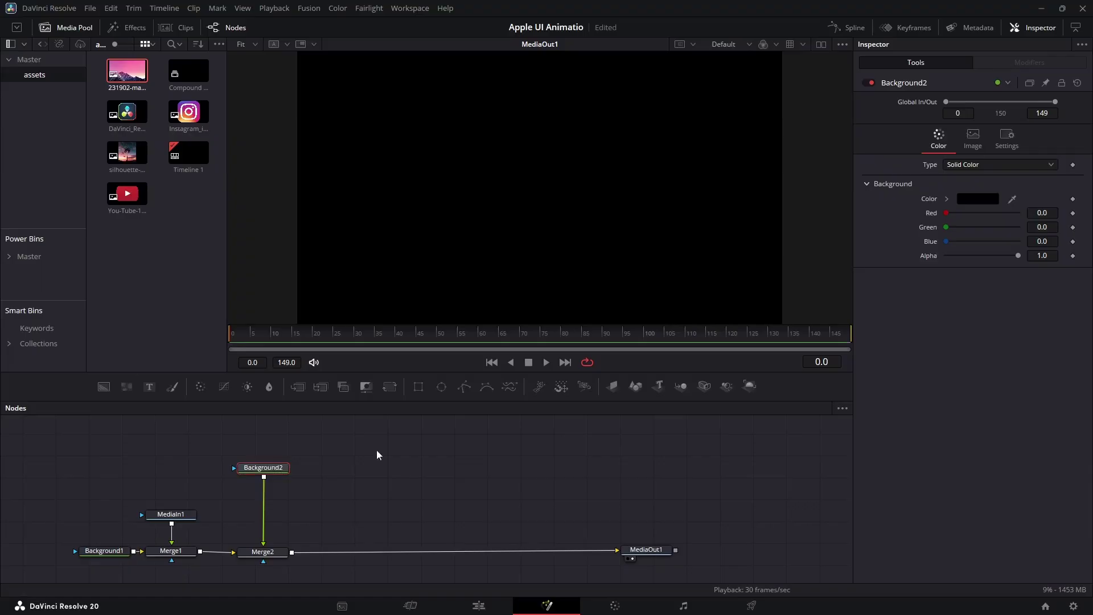
Mask Background2 with a rectangle about 0.55 wide and 0.60 high, with a corner radius of 0.26
click(418, 388)
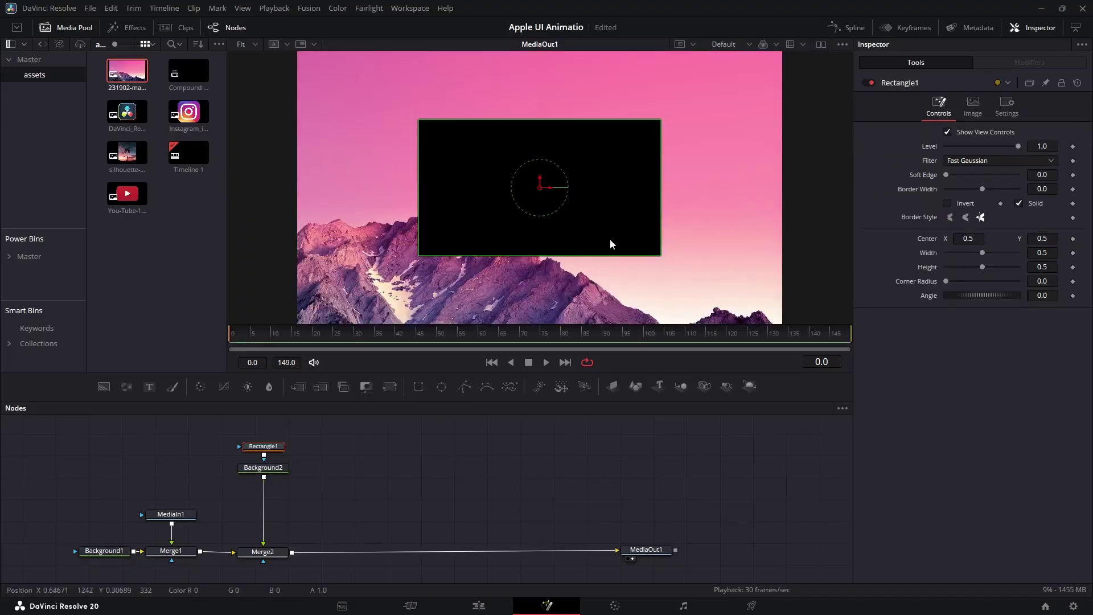
mouse_move(661, 256)
mouse_down()
mouse_move(590, 226)
mouse_move(599, 244)
mouse_move(671, 271)
mouse_up()
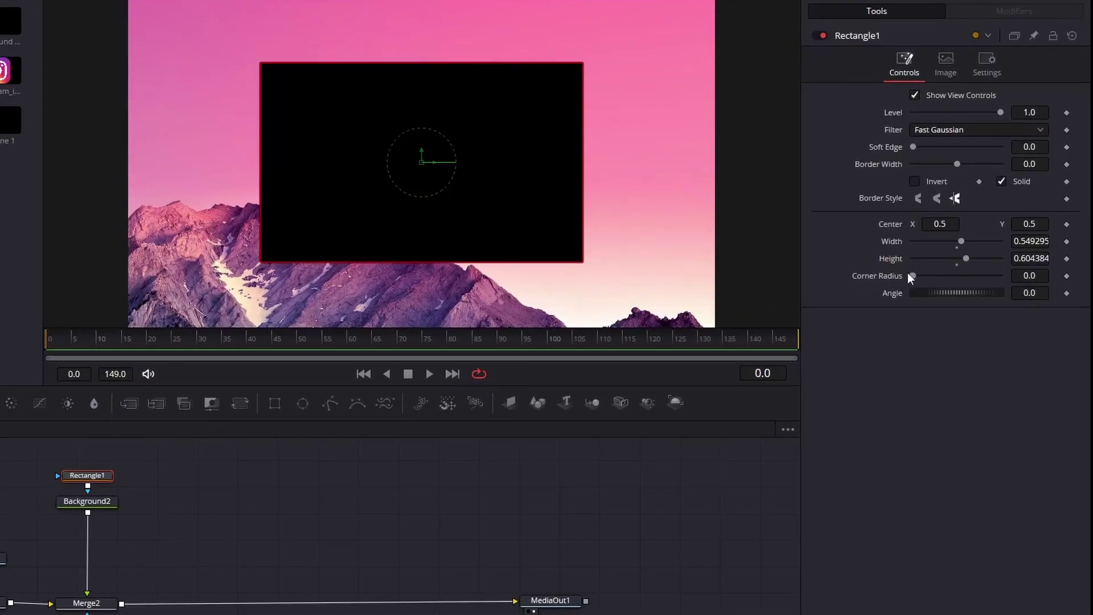
drag(913, 278, 934, 280)
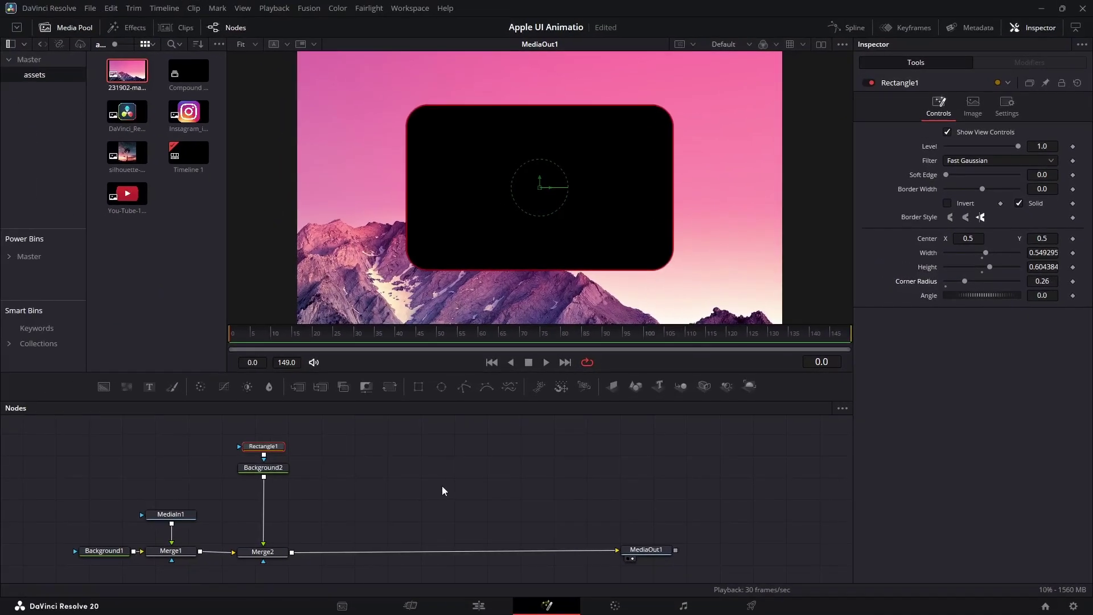
Change the fill type of Background2 to Gradient
click(304, 524)
click(281, 470)
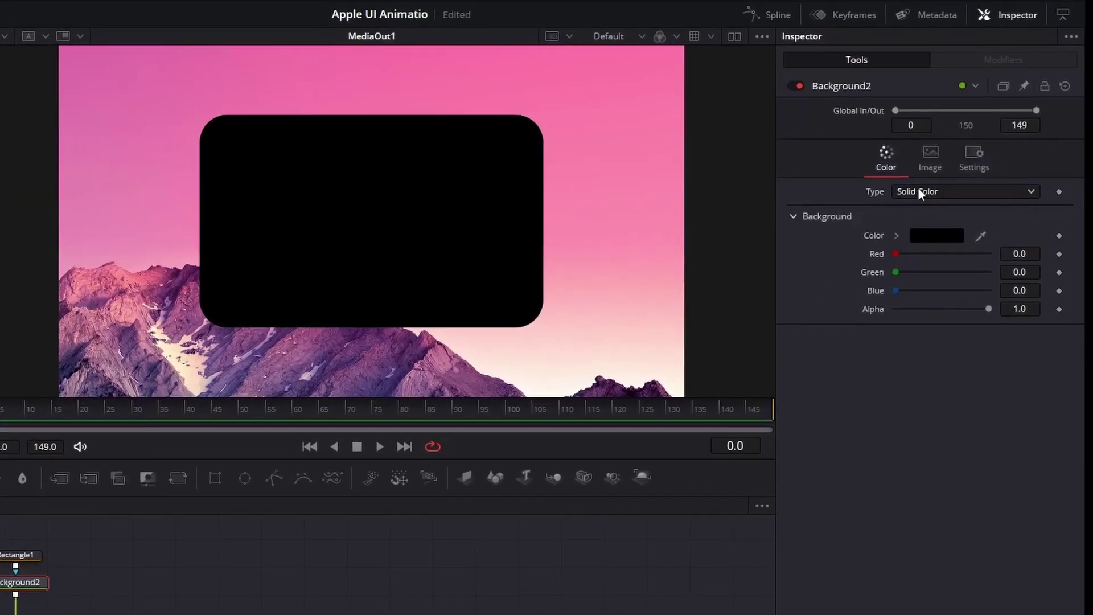
click(948, 165)
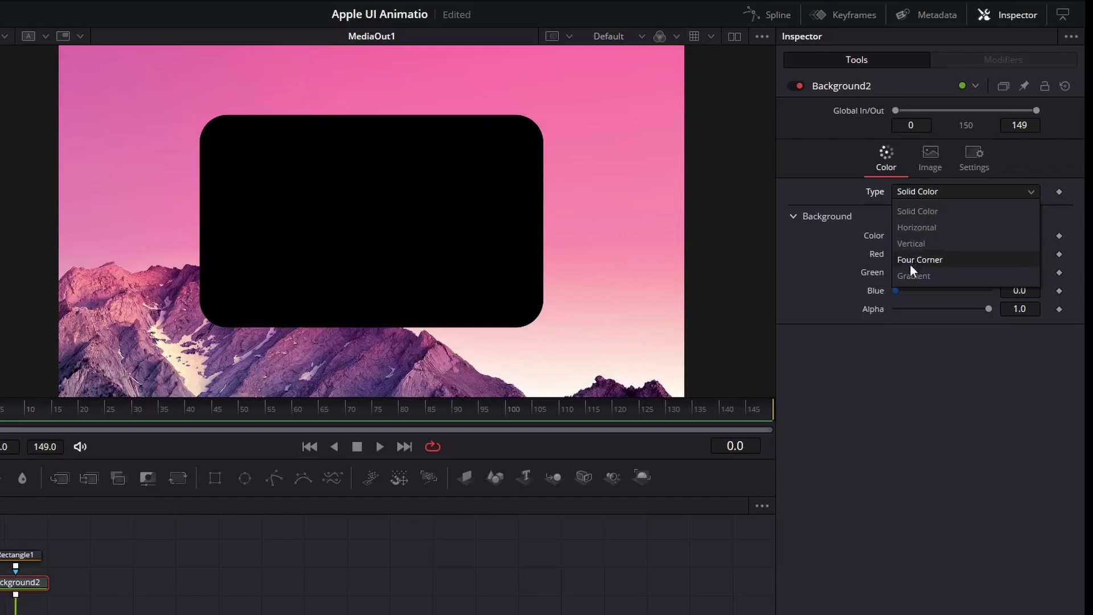
click(923, 276)
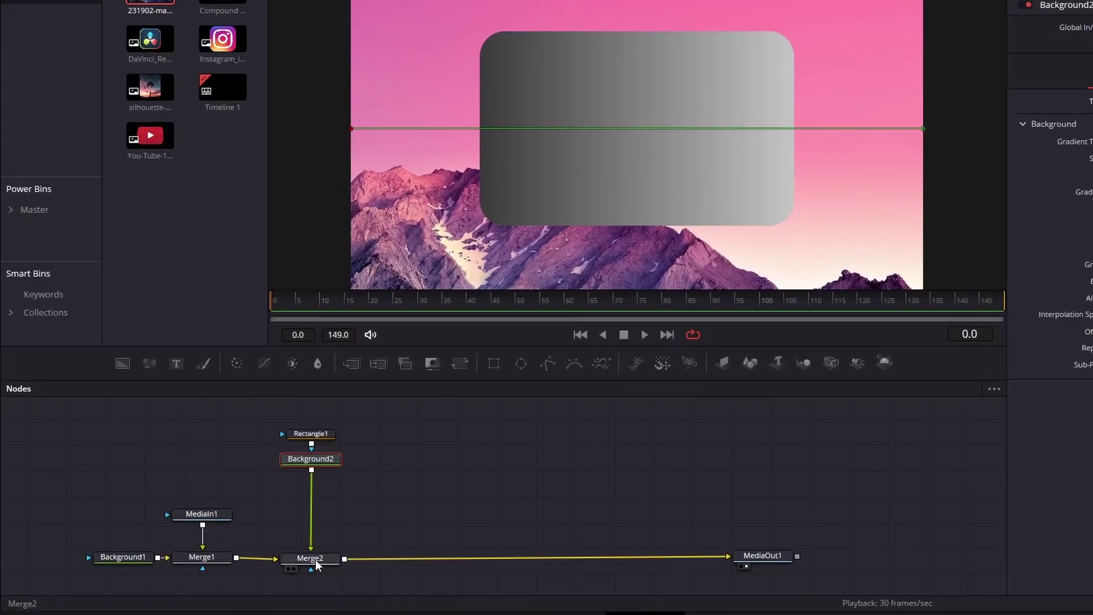
Lower the blend of Merge2 to about 0.307 to make the gradient panel translucent
click(264, 551)
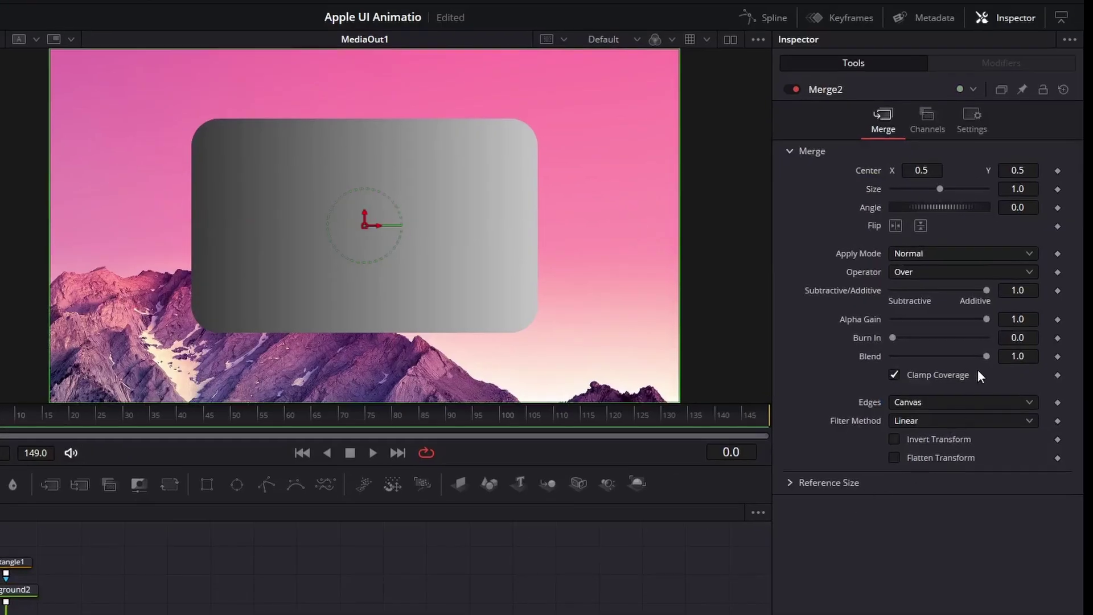
drag(984, 356, 919, 361)
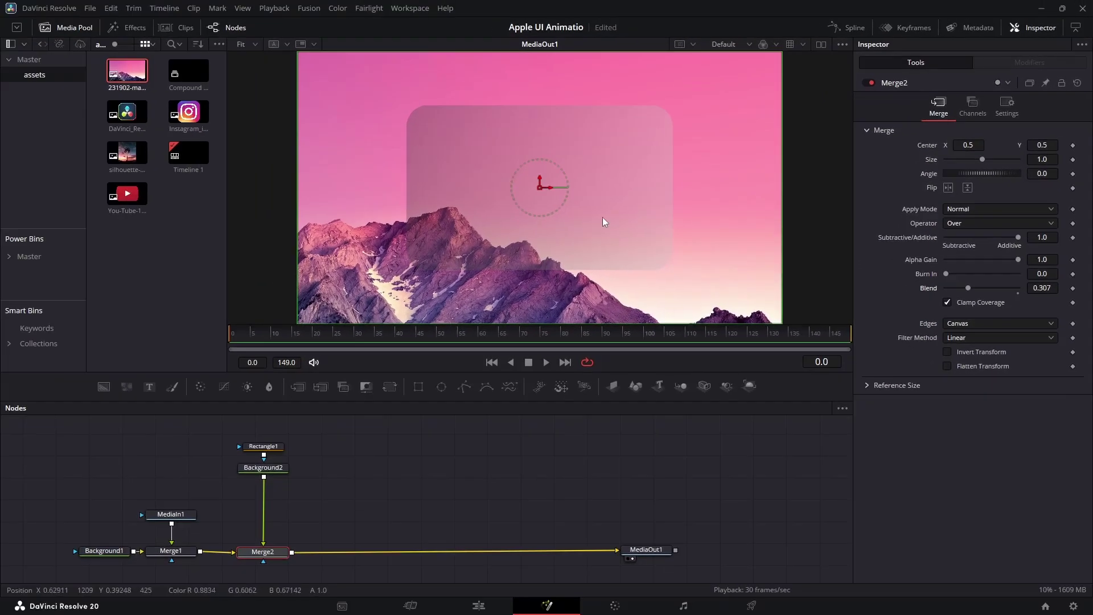
click(465, 467)
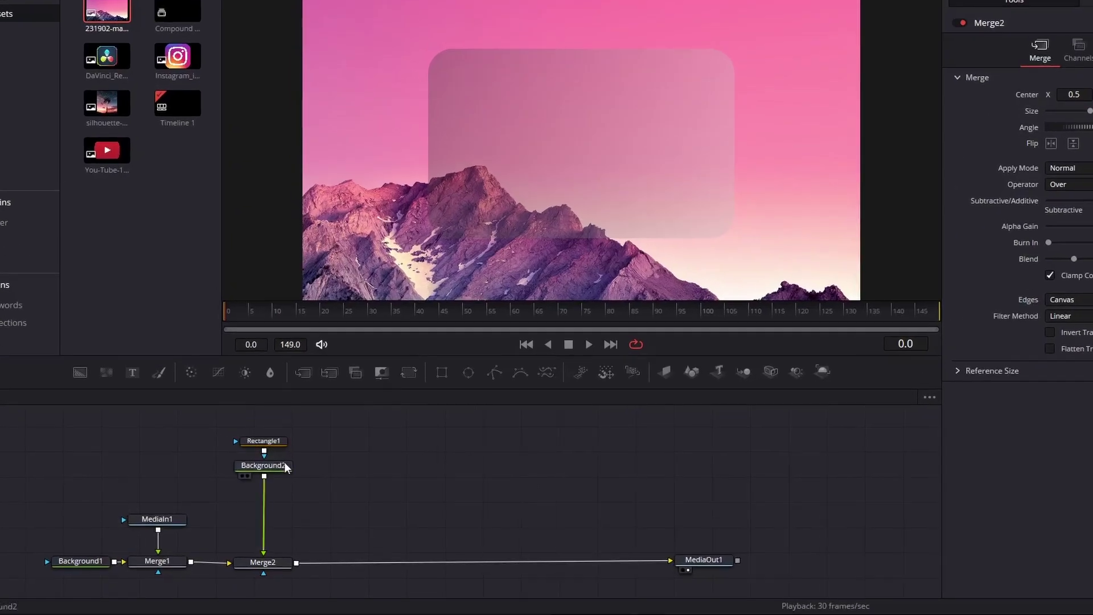
Insert a Soft Glow node after Background2
click(284, 467)
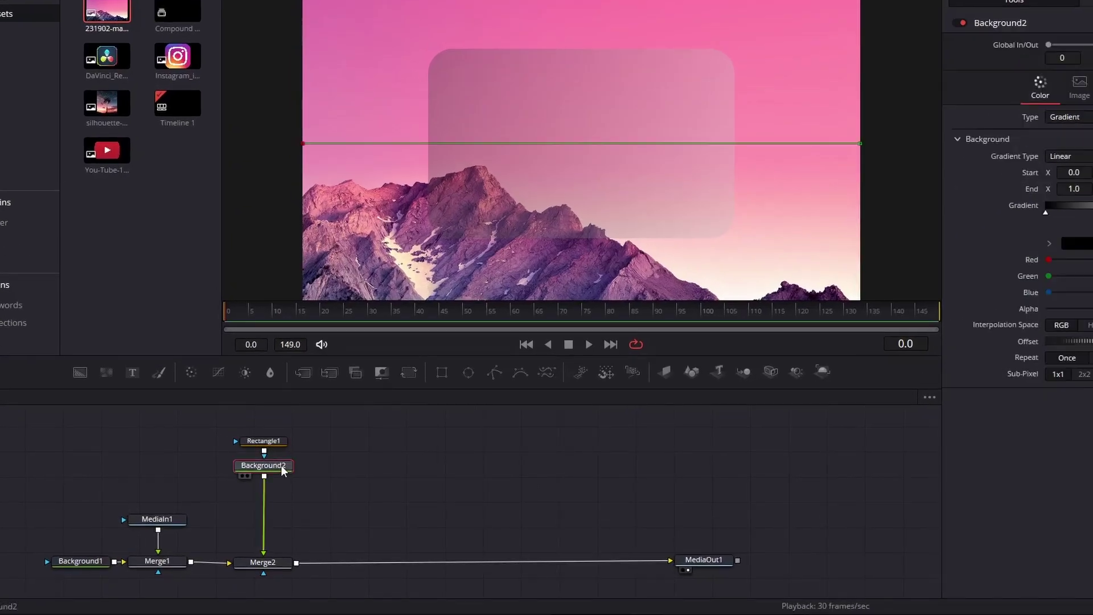
key(shift+space)
text(s)
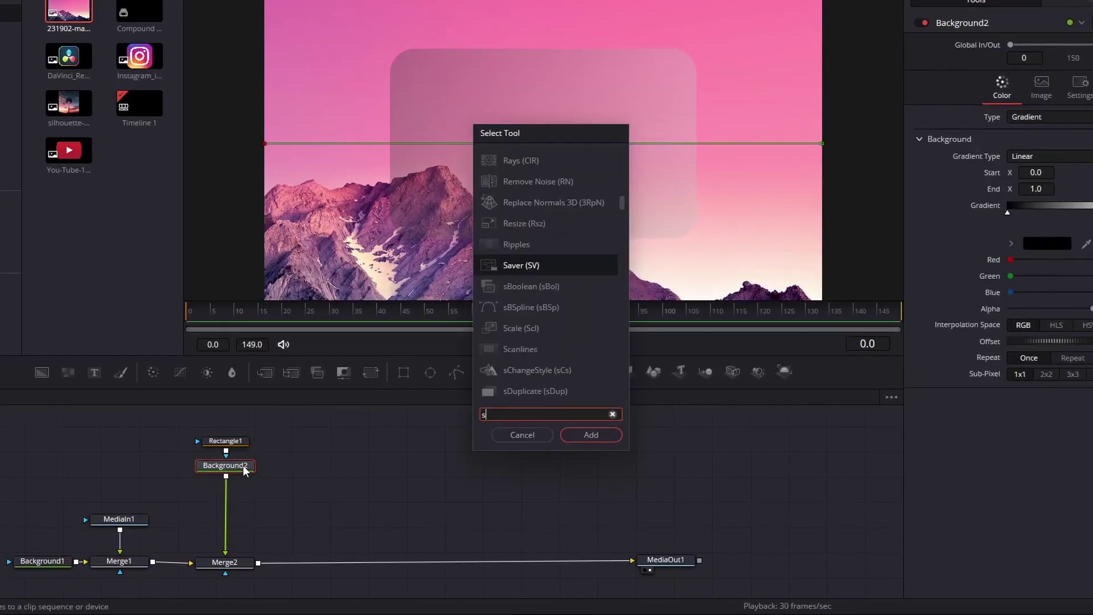
text(oft glow)
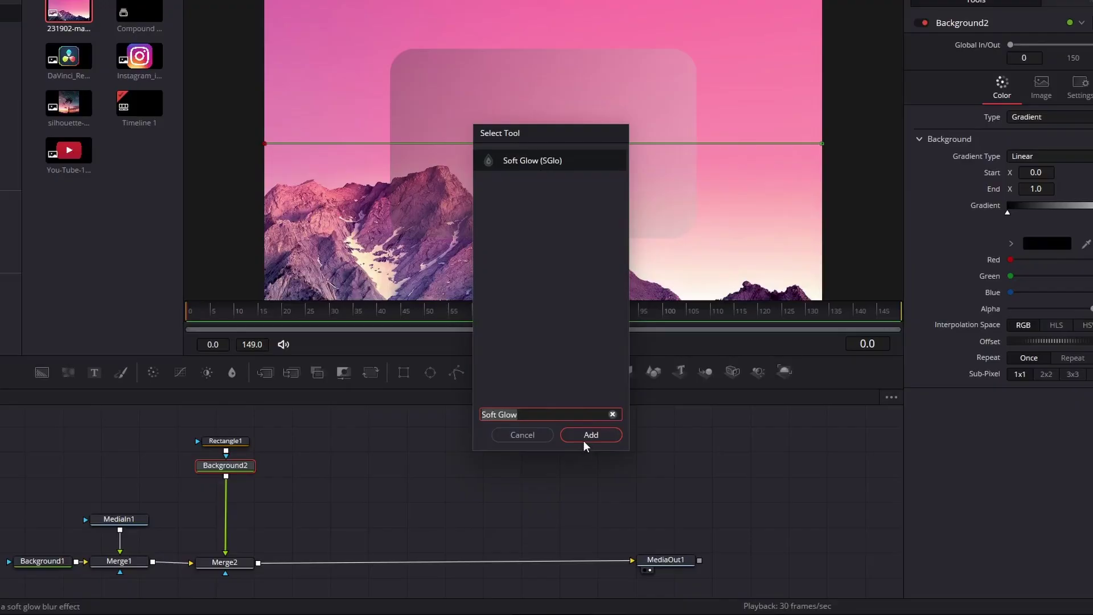
click(582, 437)
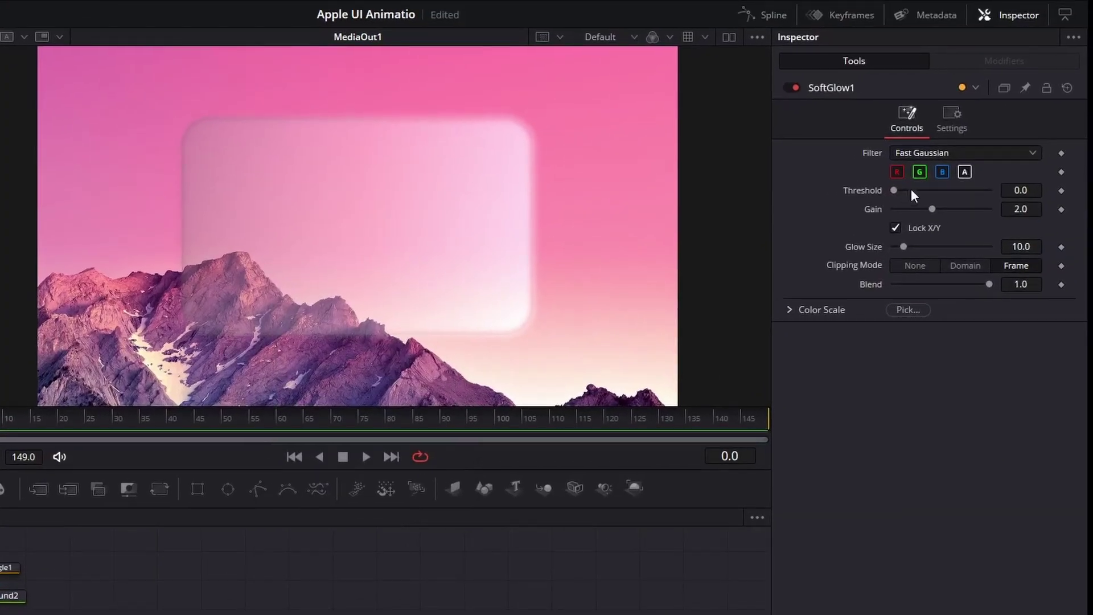
Set the soft glow's threshold to 0.3, gain to 2.3 and glow size to 95.5
click(1027, 190)
key(Return)
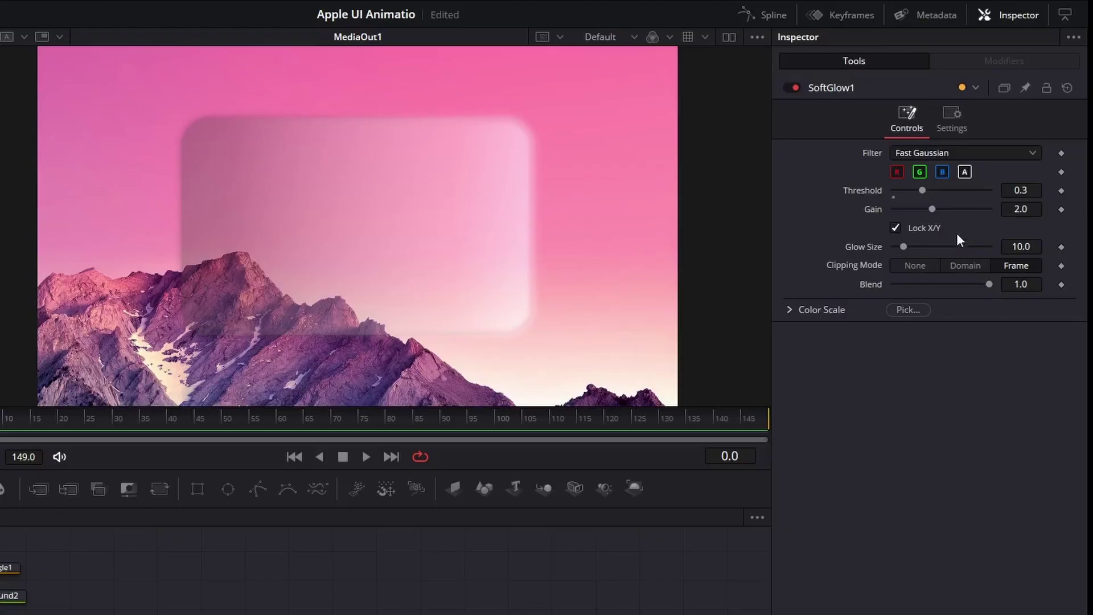
click(1034, 208)
text(2)
key(Return)
click(1035, 250)
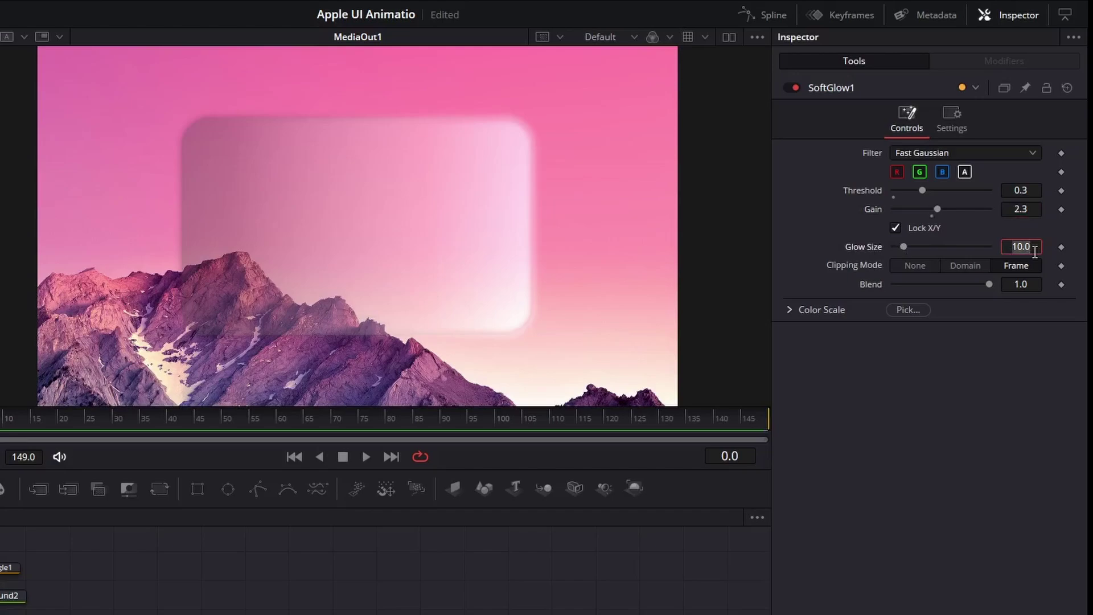
text(95.5)
key(Return)
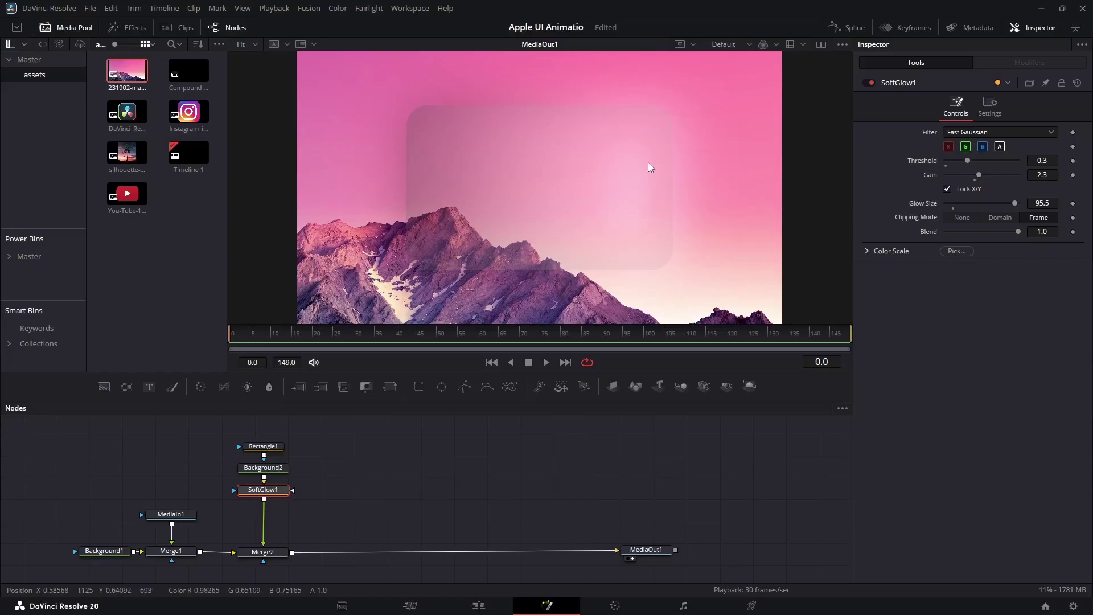
Connect Rectangle1 to the mask input of SoftGlow1 to confine the glow to the panel, and spread these nodes apart
scroll(658, 160, up, 3)
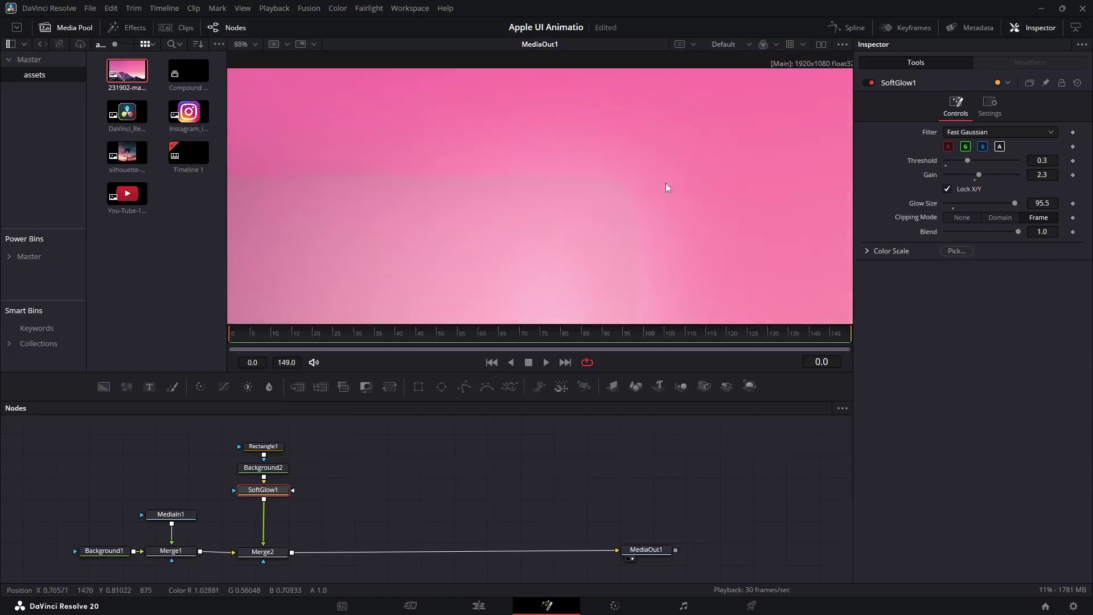
scroll(643, 171, down, 3)
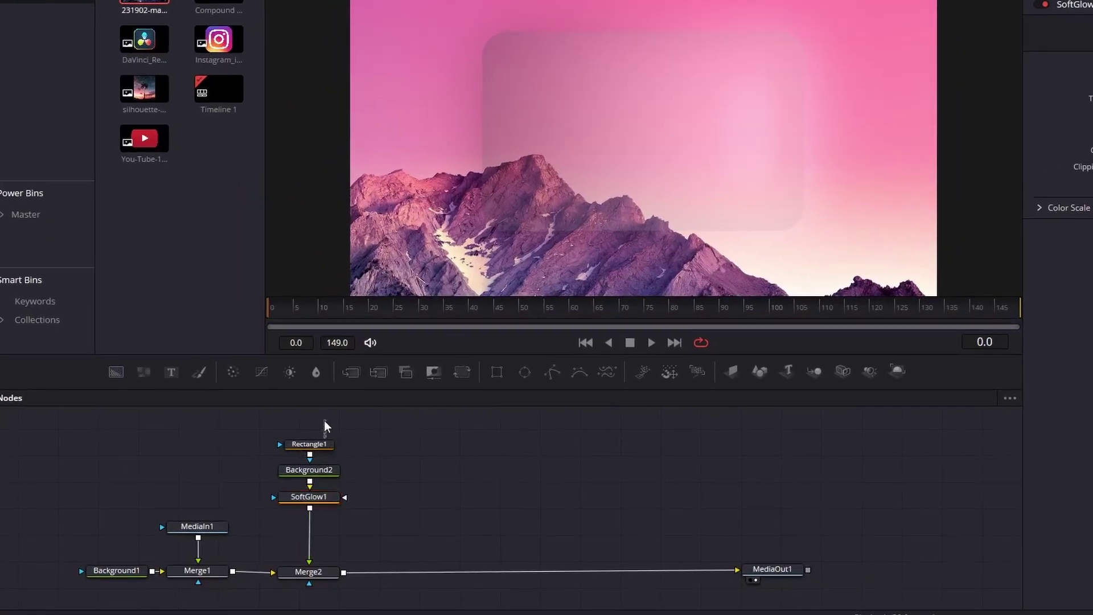
drag(275, 445, 276, 499)
click(313, 442)
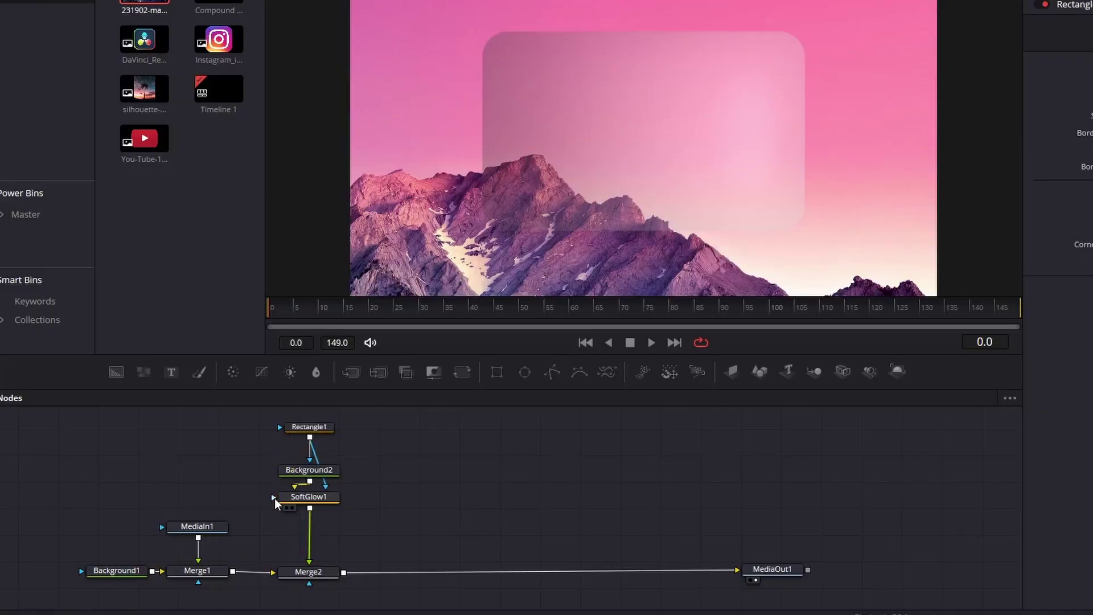
scroll(782, 60, up, 2)
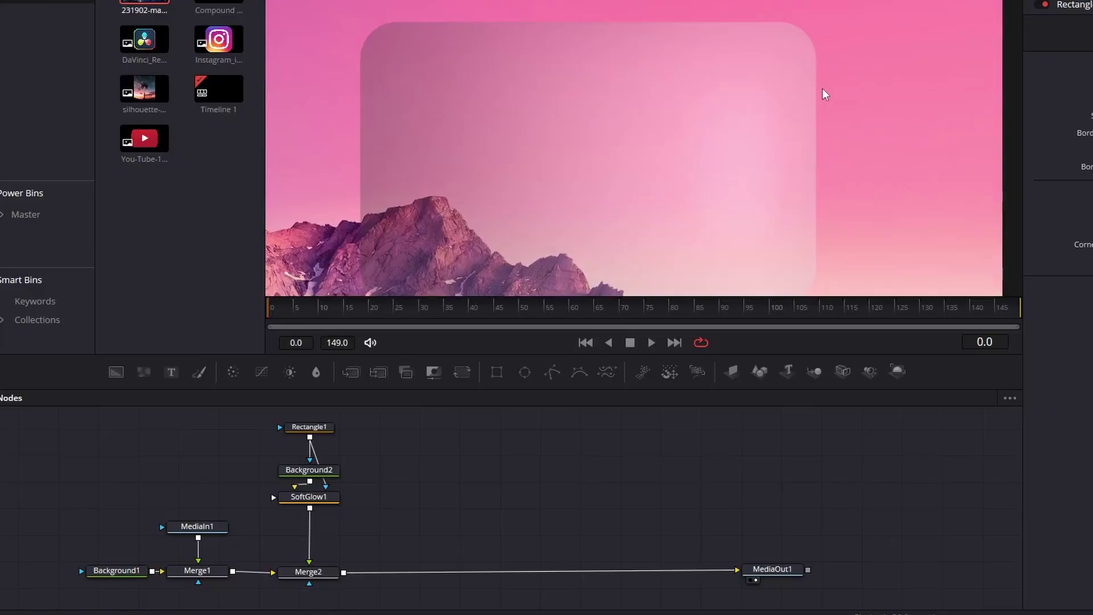
key(ctrl+f)
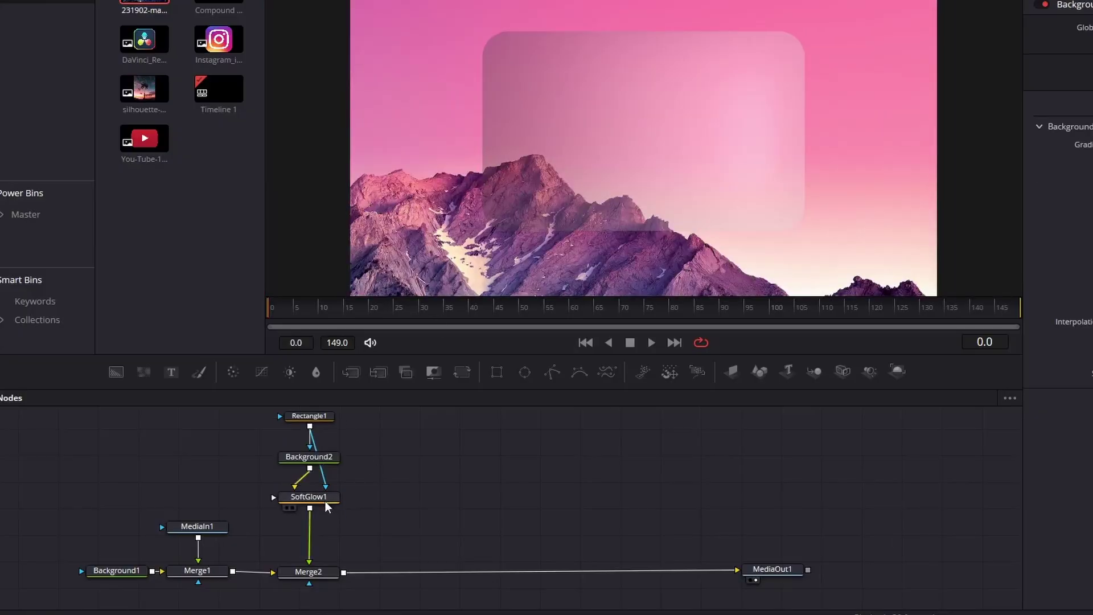
Insert a Drop Shadow node after SoftGlow1 and reduce its drop distance
drag(328, 507, 327, 500)
key(shift+space)
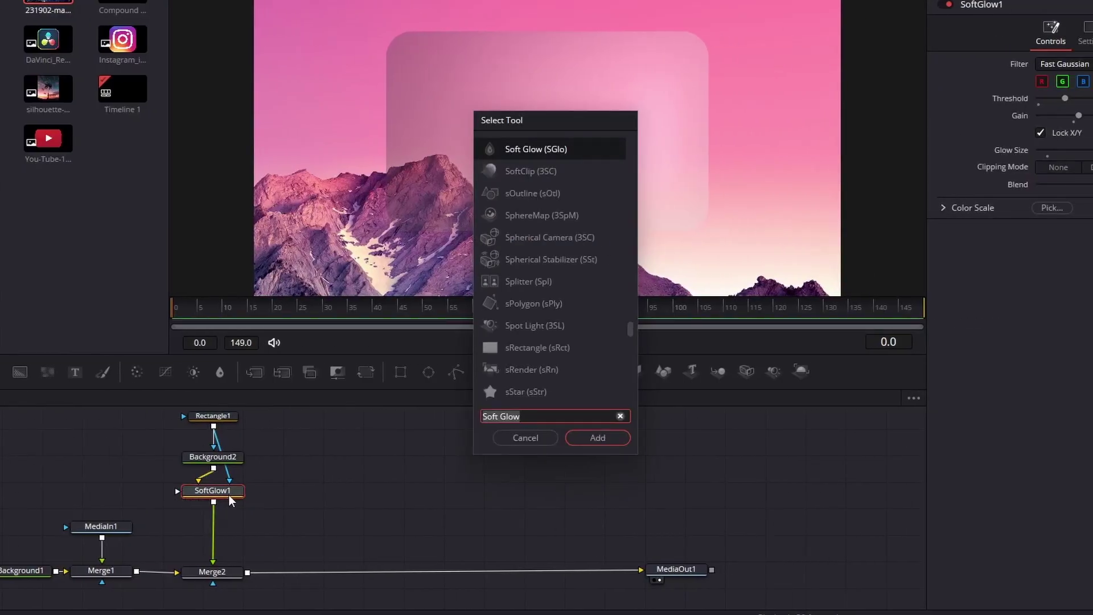
text(drop)
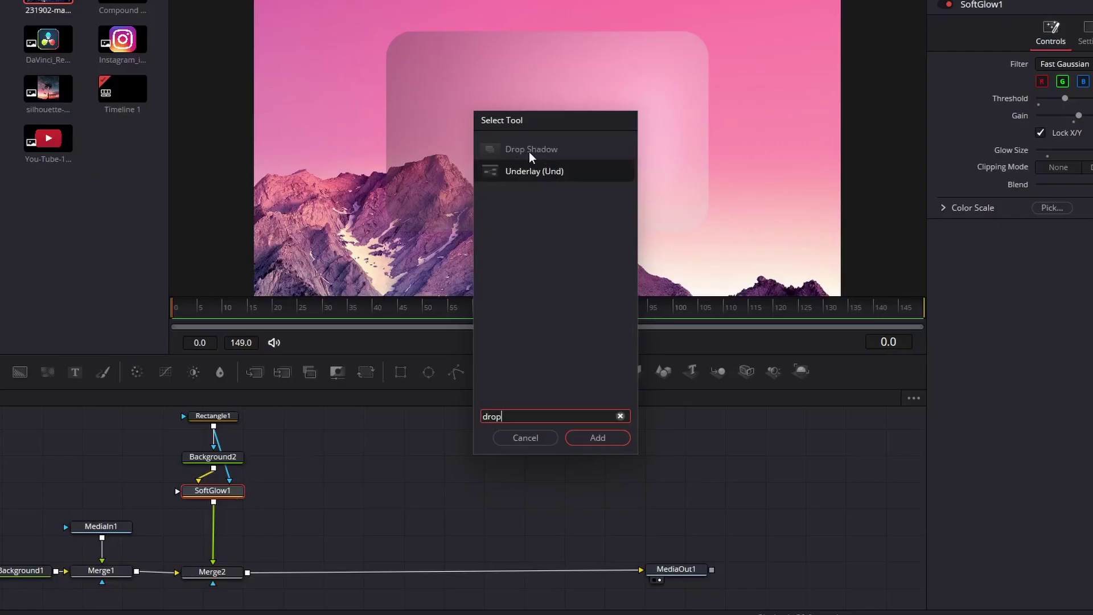
click(531, 150)
click(622, 445)
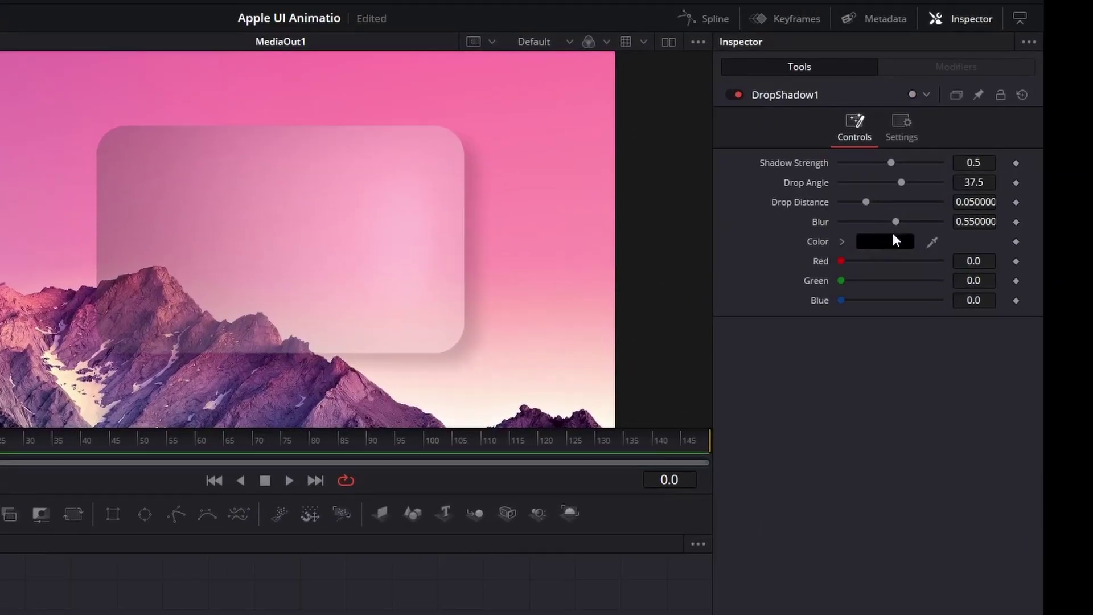
drag(898, 222, 861, 203)
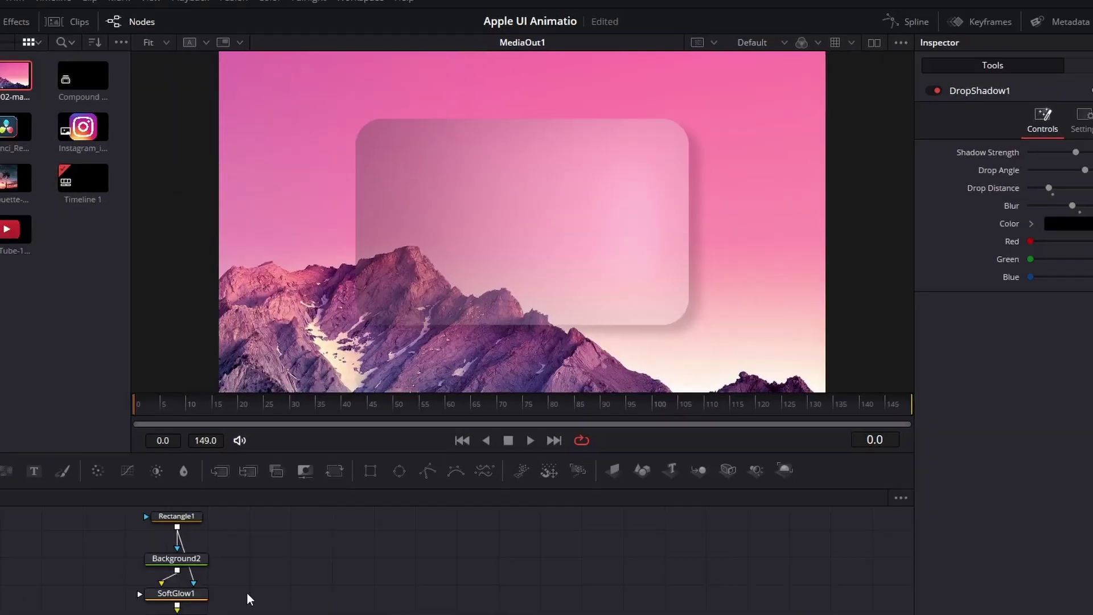
Rearrange the node graph by moving Merge2 and the panel's node chain farther from Merge1, with the chain above Merge2
drag(74, 490, 232, 559)
drag(231, 556, 121, 561)
drag(423, 523, 486, 519)
drag(379, 421, 347, 508)
drag(379, 504, 380, 474)
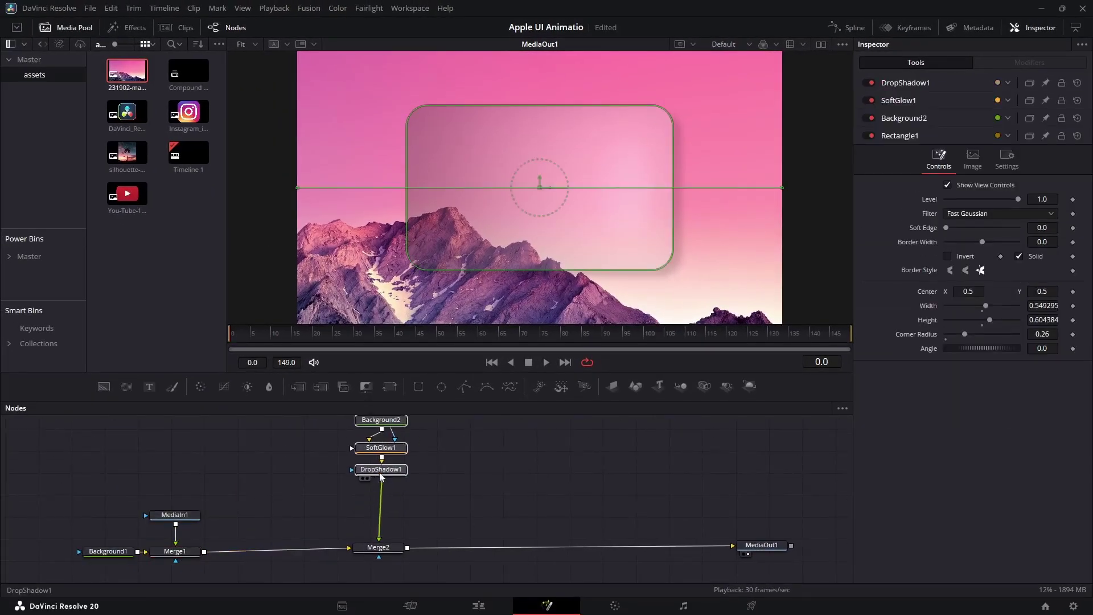
Add a Background node beside the panel's chain and merge it with the output of DropShadow1
click(381, 473)
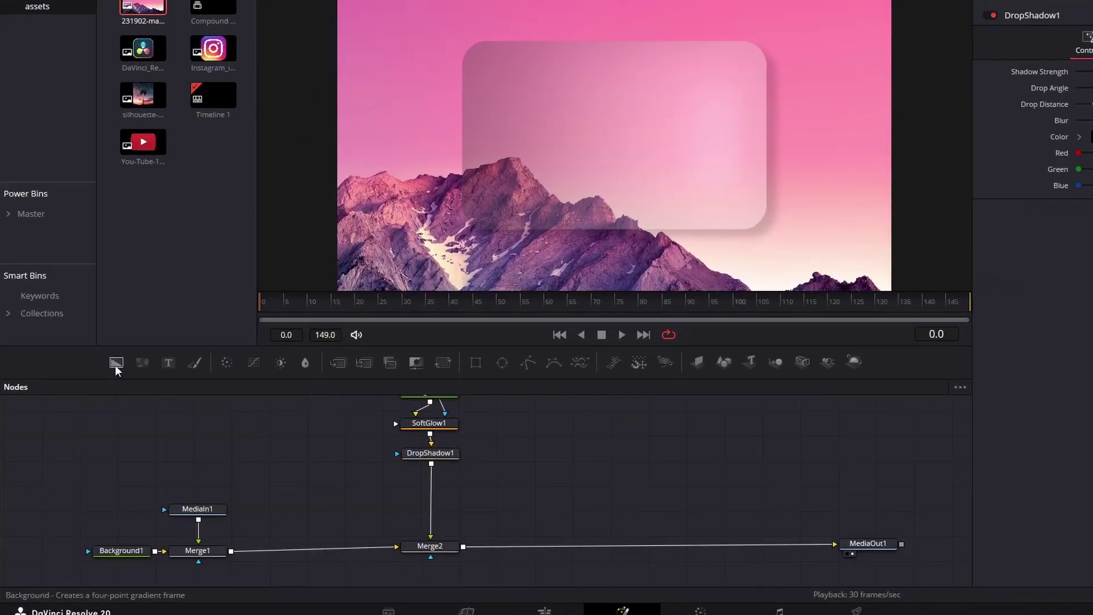
drag(104, 387, 279, 484)
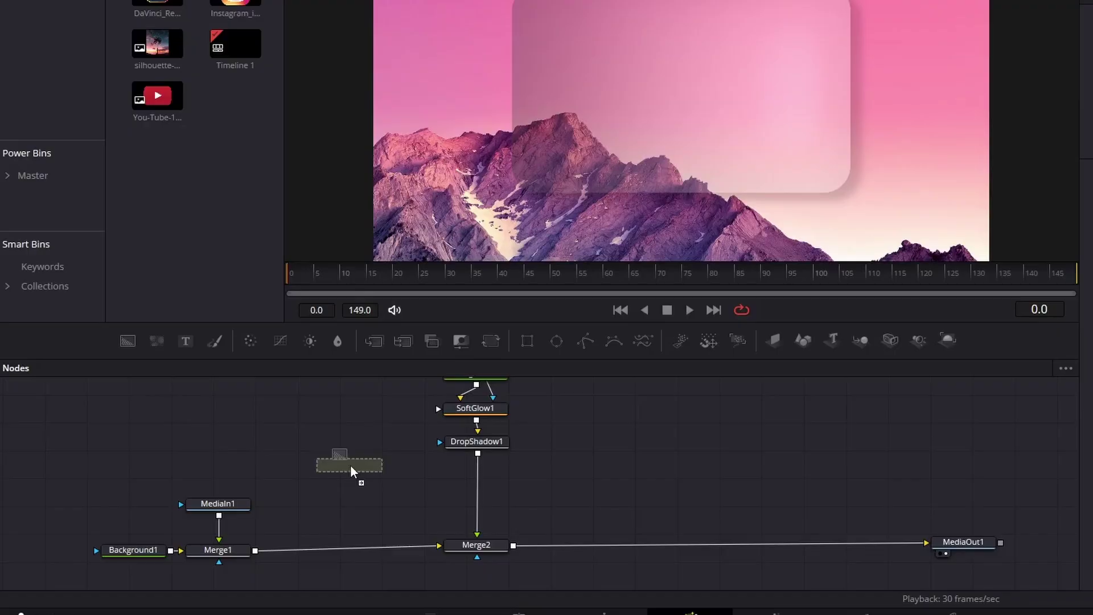
drag(364, 474, 481, 456)
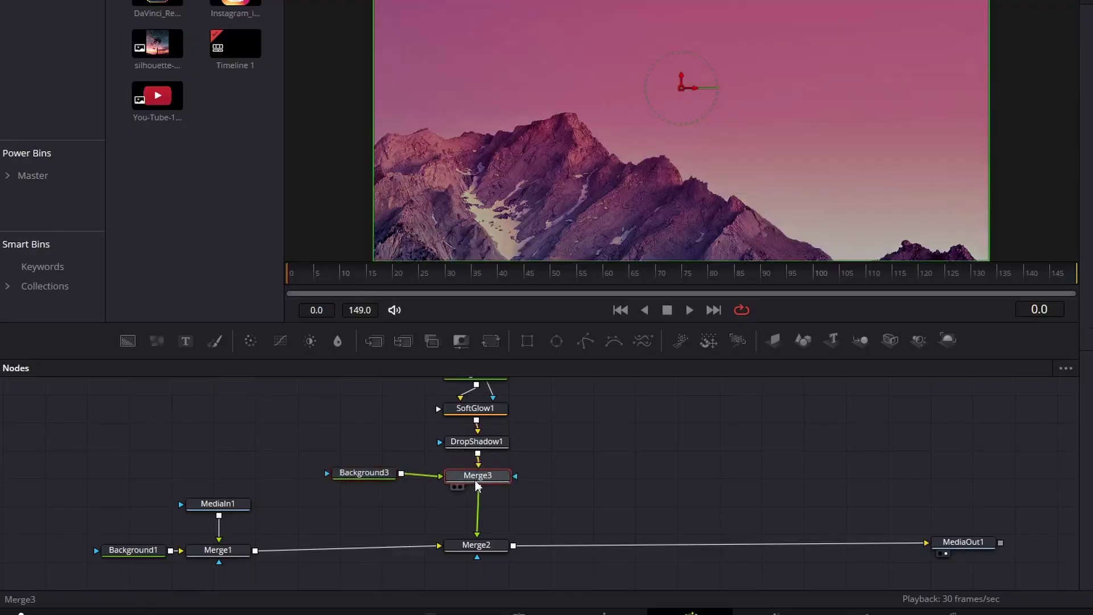
Set the color of Background3 to white
click(367, 478)
click(947, 212)
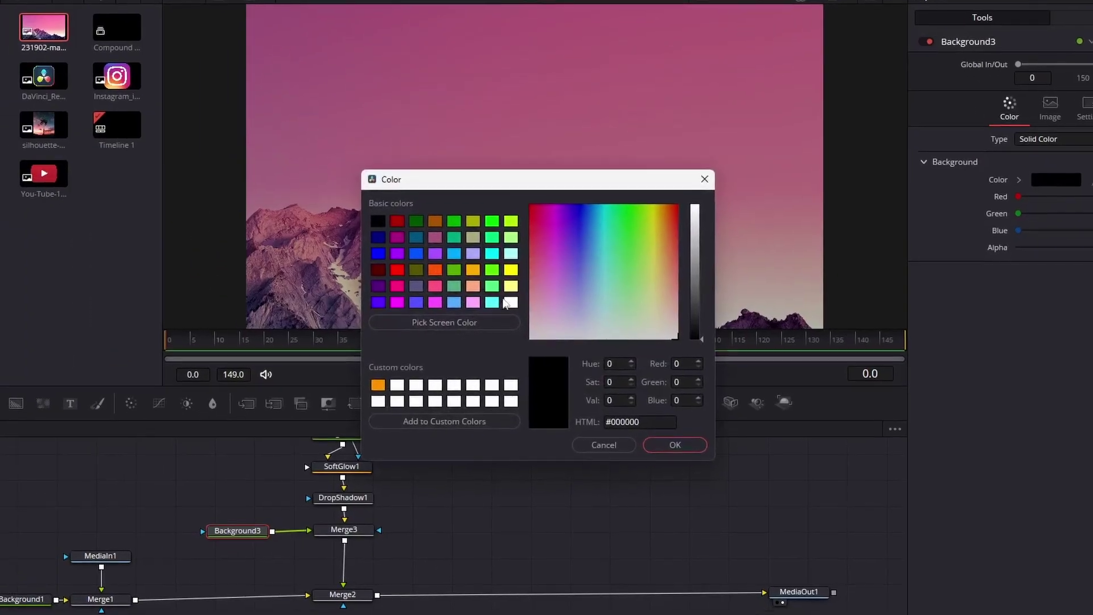
click(507, 303)
click(675, 445)
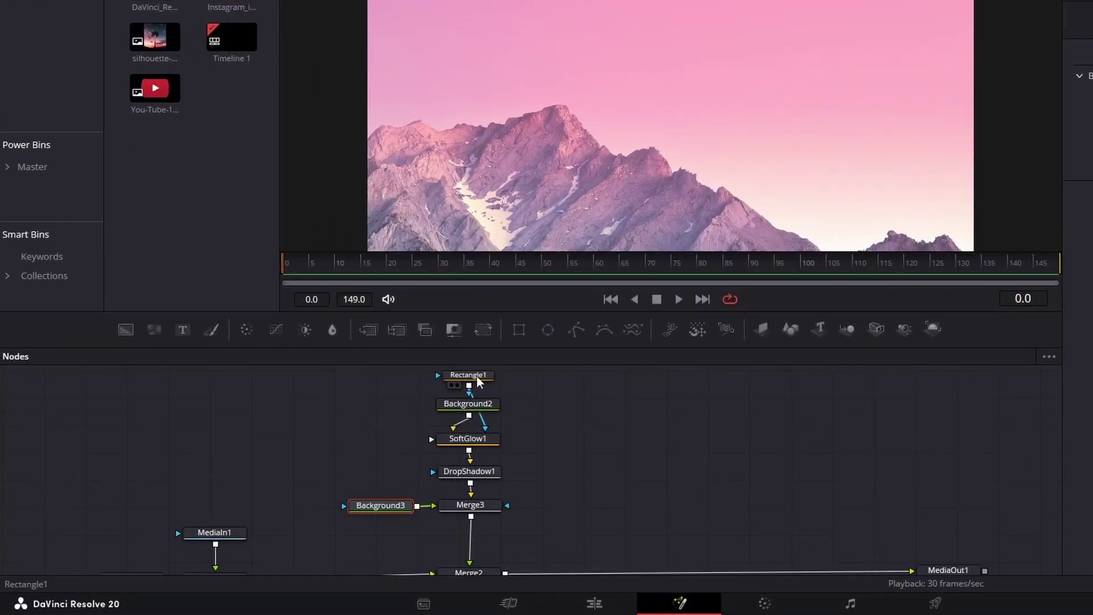
Paste a copy of Rectangle1 next to Background3 and connect it as that background's mask
click(478, 377)
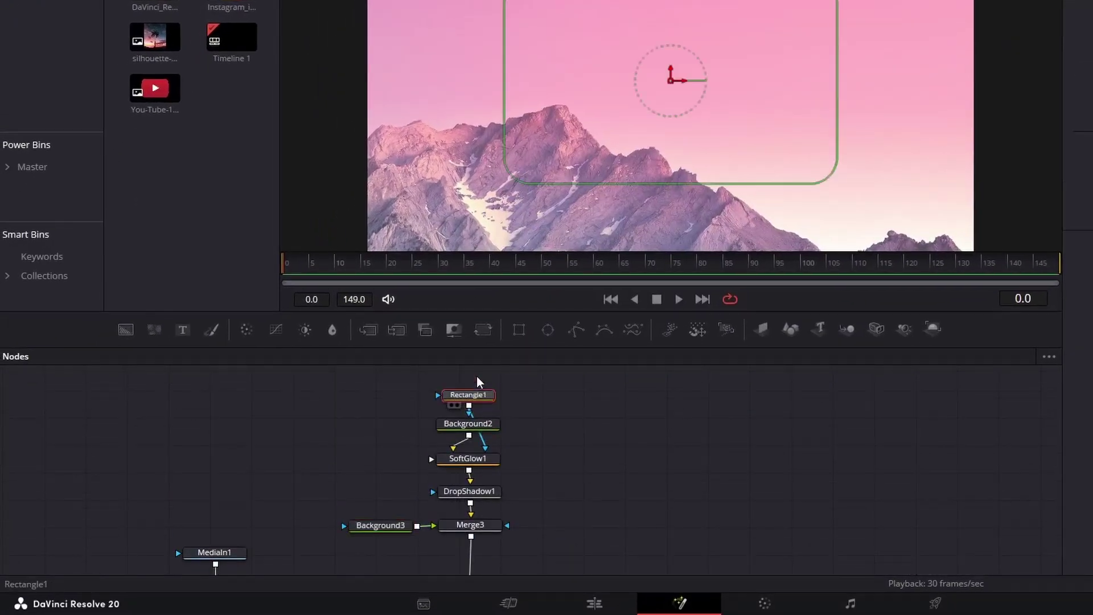
drag(340, 467, 424, 430)
click(377, 489)
key(ctrl+v)
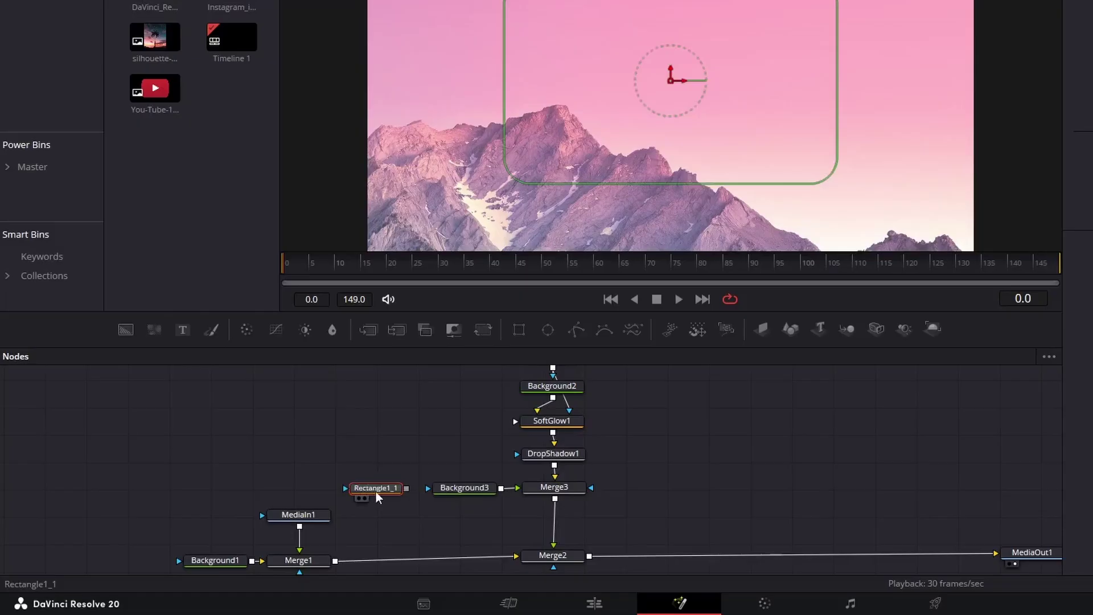
drag(407, 488, 453, 490)
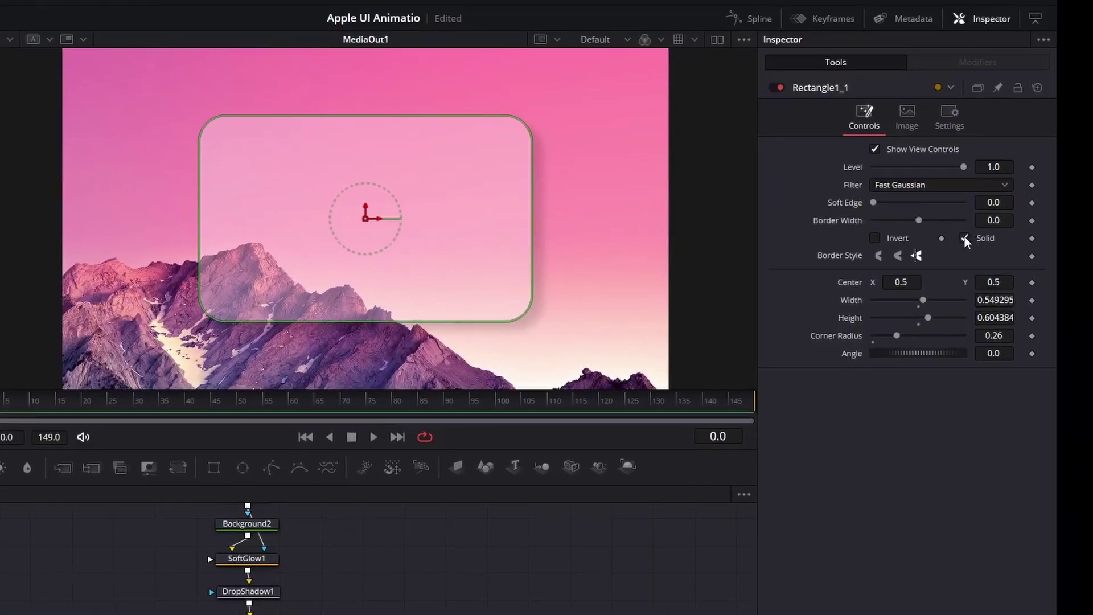
Turn Rectangle1_1 into a non-solid outline with a border width of 0.005, with its view controls hidden
click(964, 239)
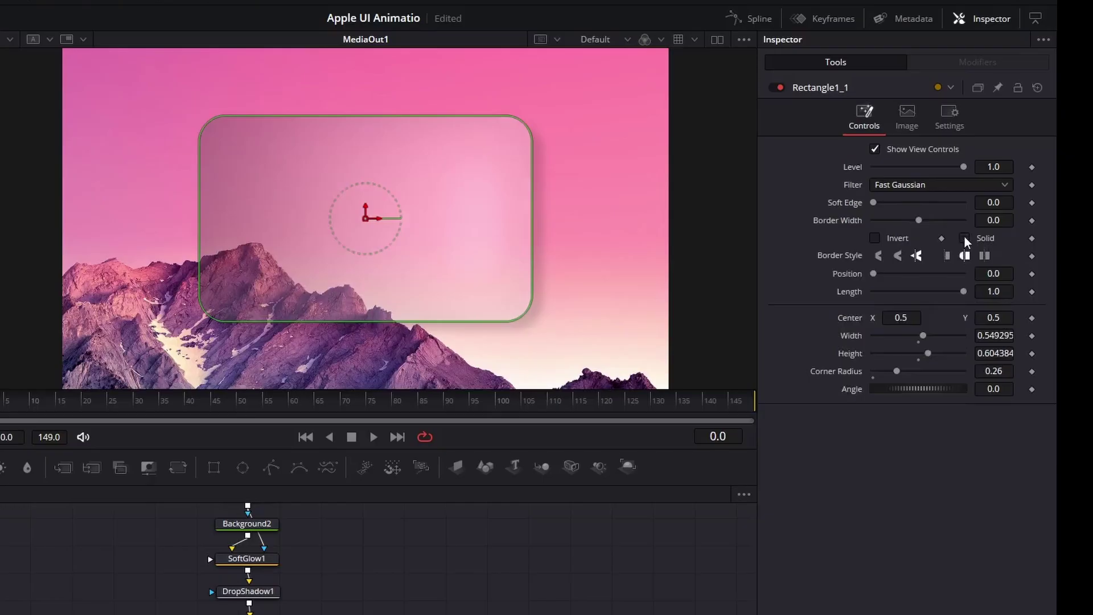
click(876, 149)
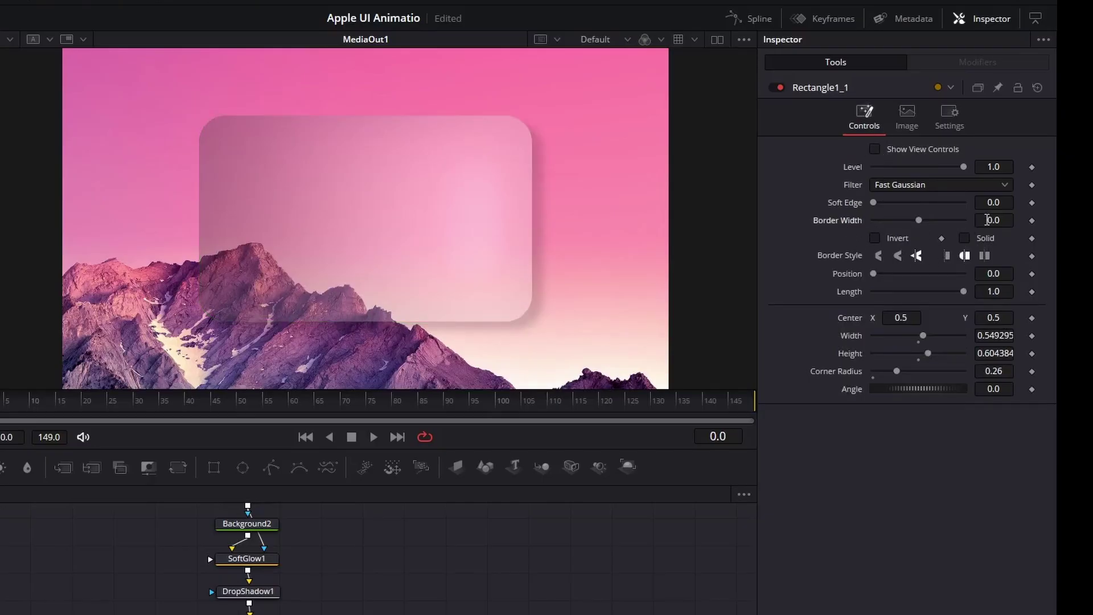
drag(989, 220, 1007, 220)
scroll(194, 168, up, 3)
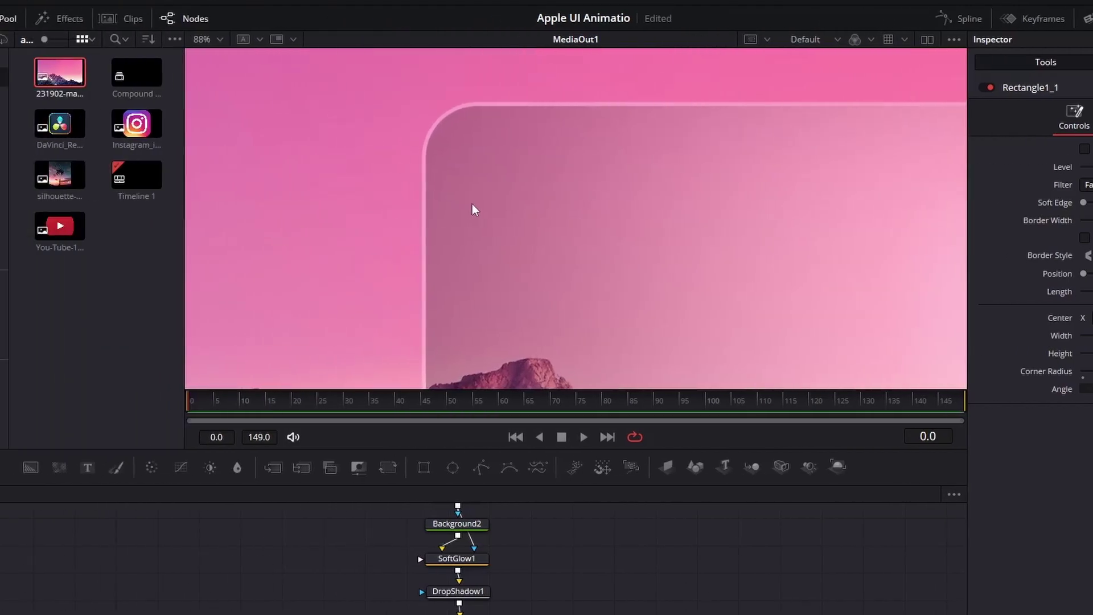
key(ctrl+f)
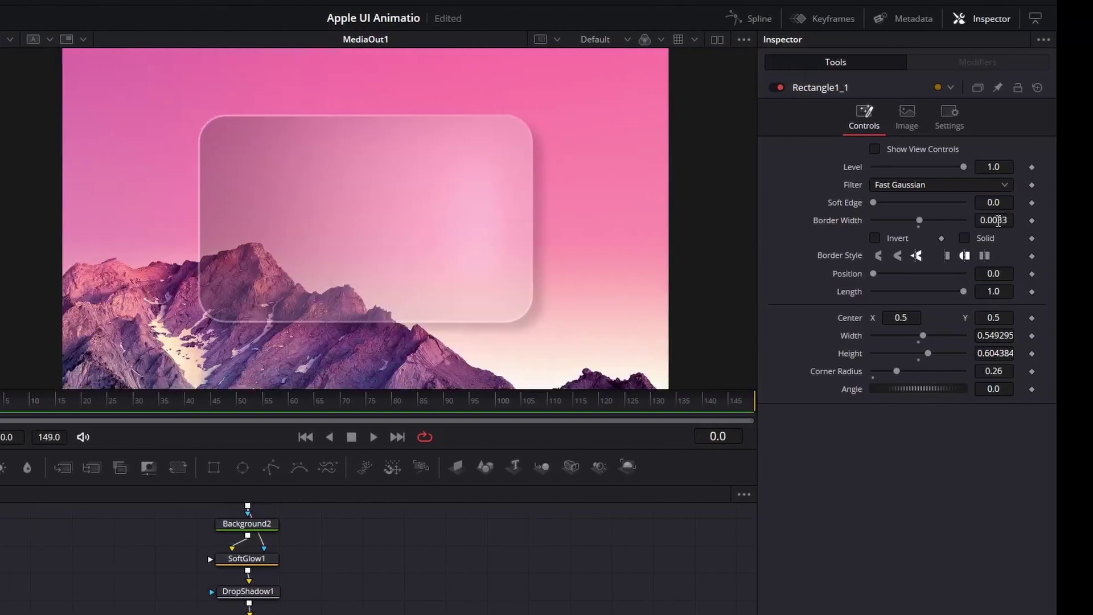
drag(999, 220, 1008, 220)
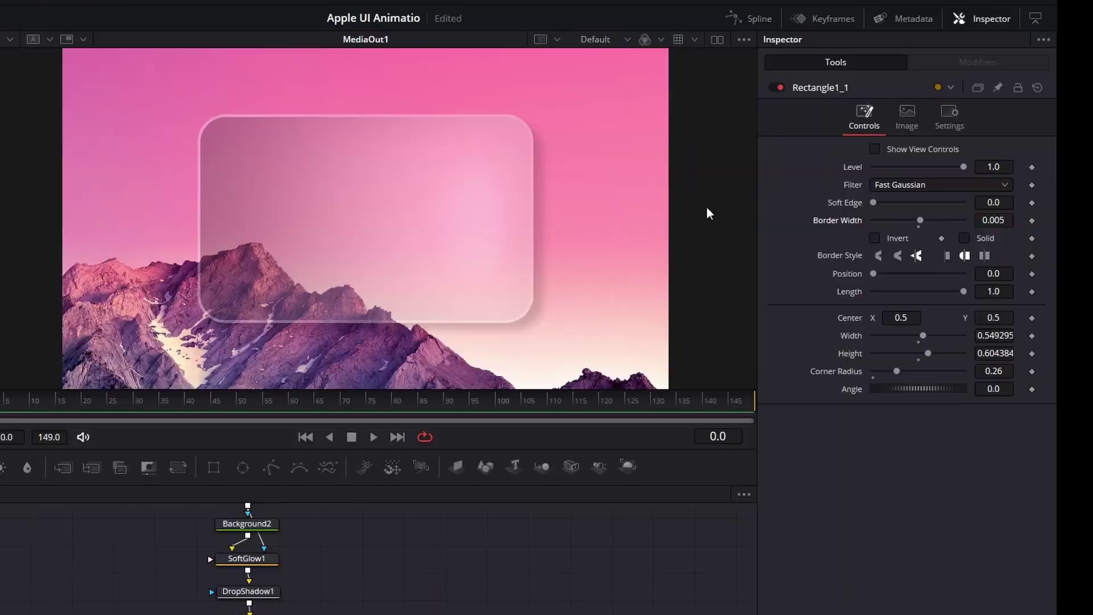
scroll(207, 158, up, 3)
key(ctrl+f)
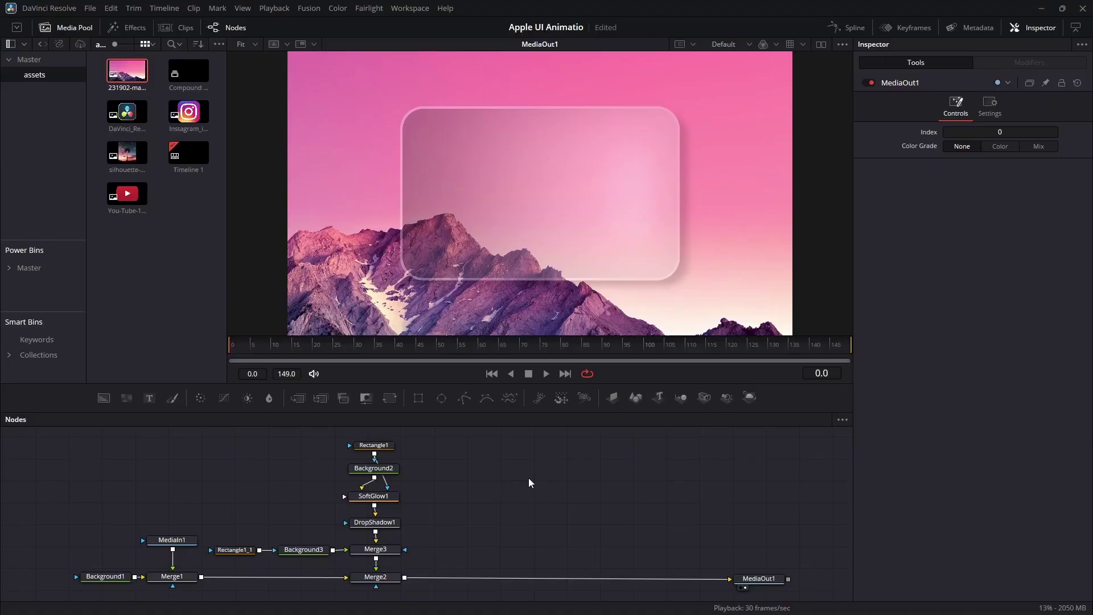
Add a Displace node, merge it over the output of Merge2, and place it above the new merge
key(shift+space)
text(dis)
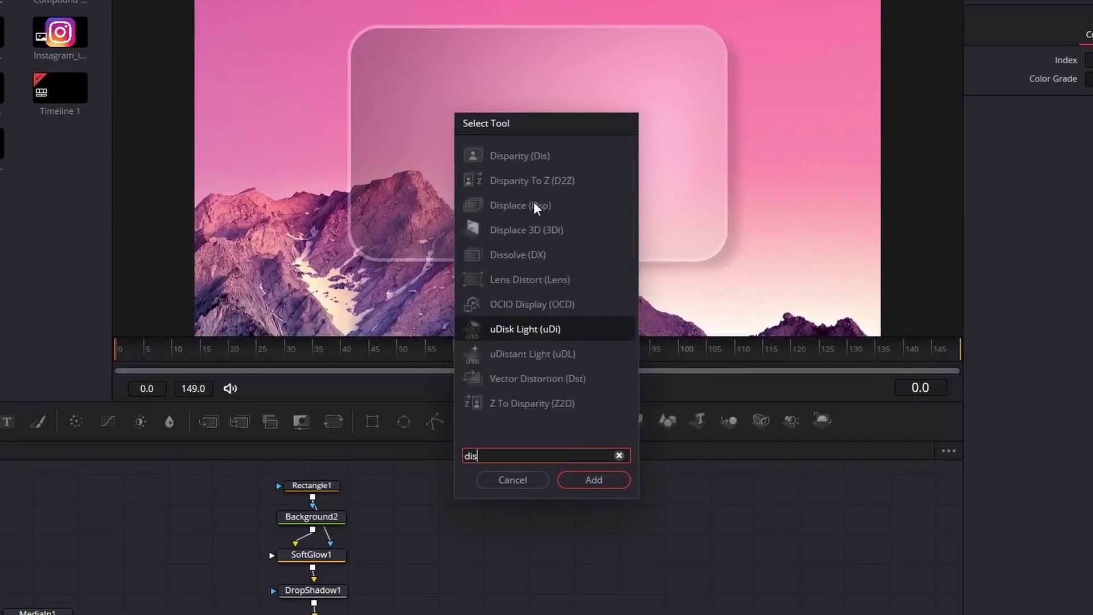
click(534, 205)
click(594, 480)
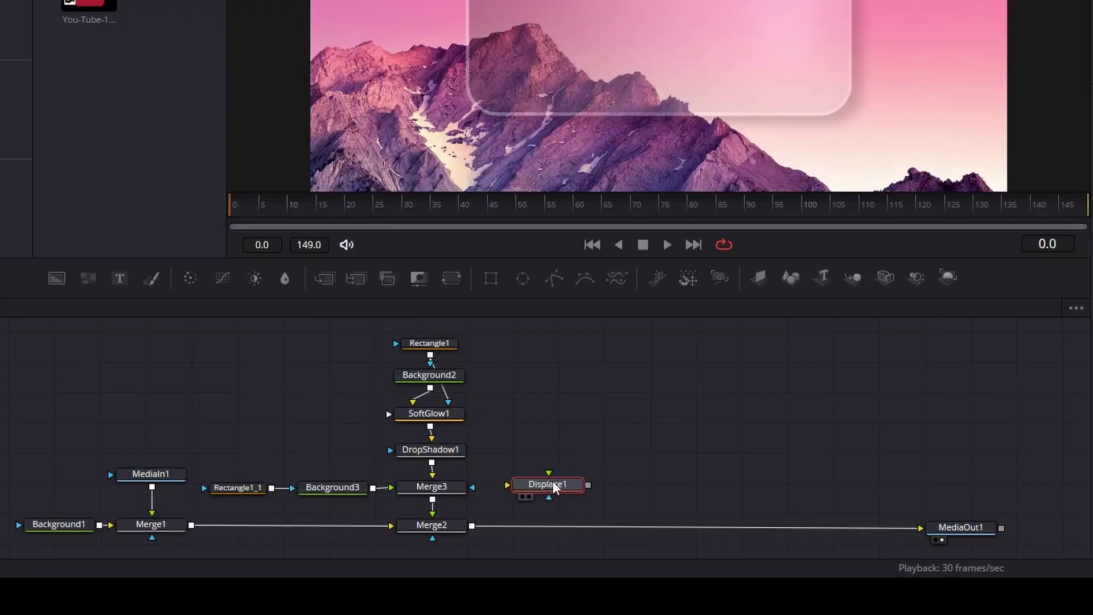
drag(588, 485, 473, 525)
drag(568, 438, 588, 524)
click(594, 501)
drag(587, 485, 586, 456)
click(602, 490)
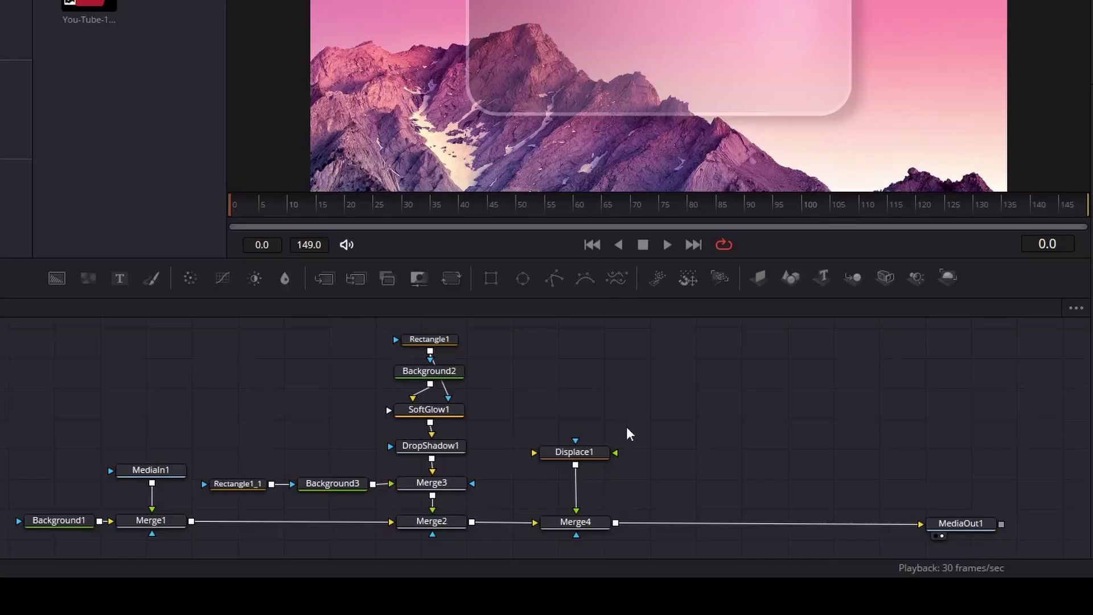
Paste another copy of Rectangle1 beside Displace1, connect it as the mask of Merge4, and tidy the surrounding nodes
click(445, 342)
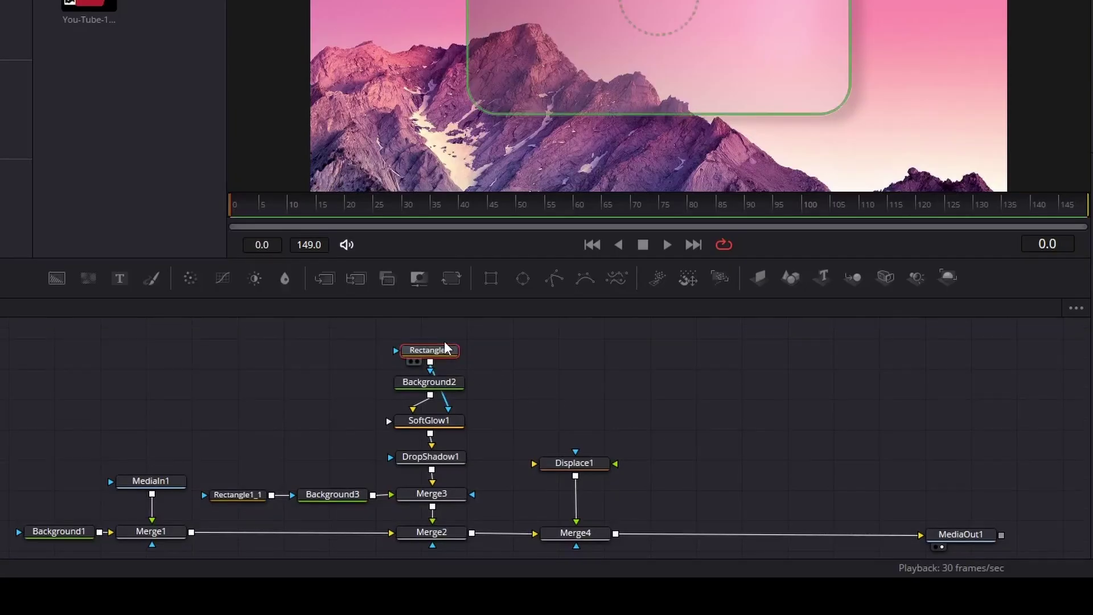
click(662, 461)
key(ctrl+v)
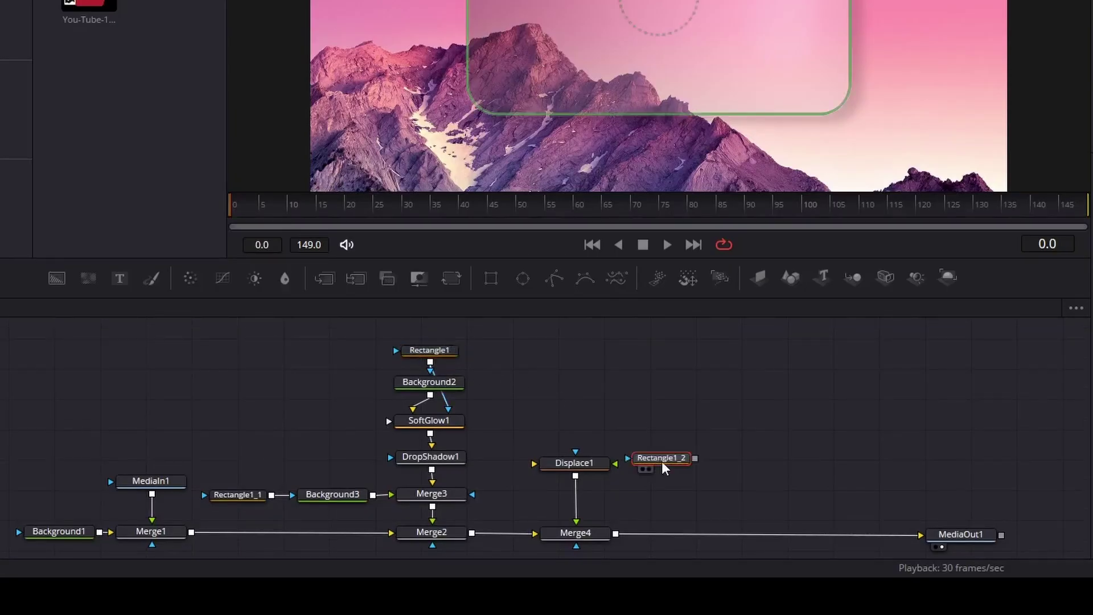
click(730, 466)
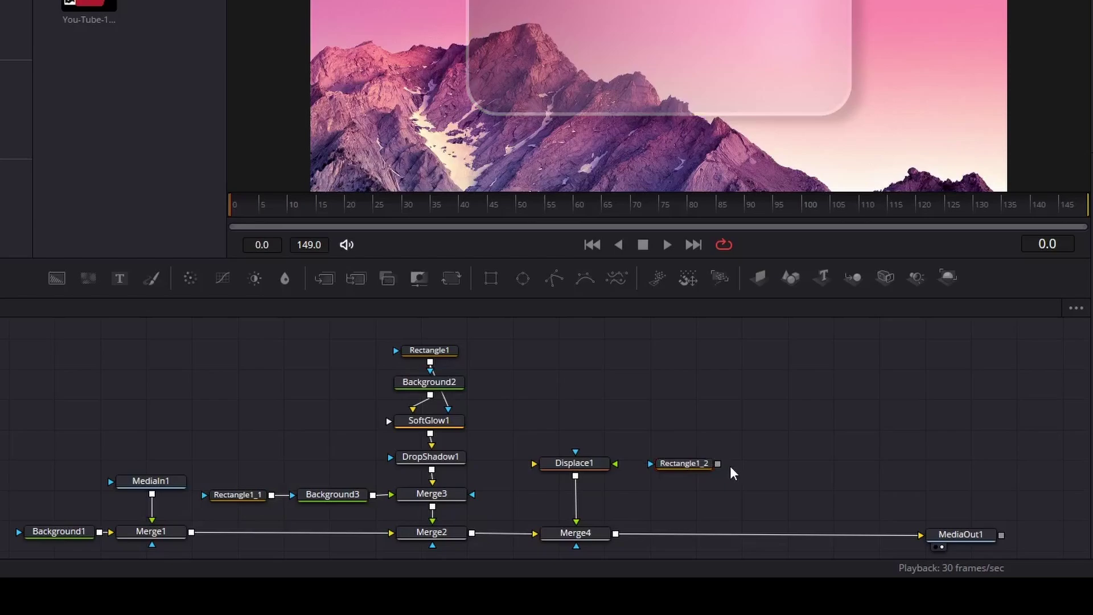
drag(718, 463, 577, 548)
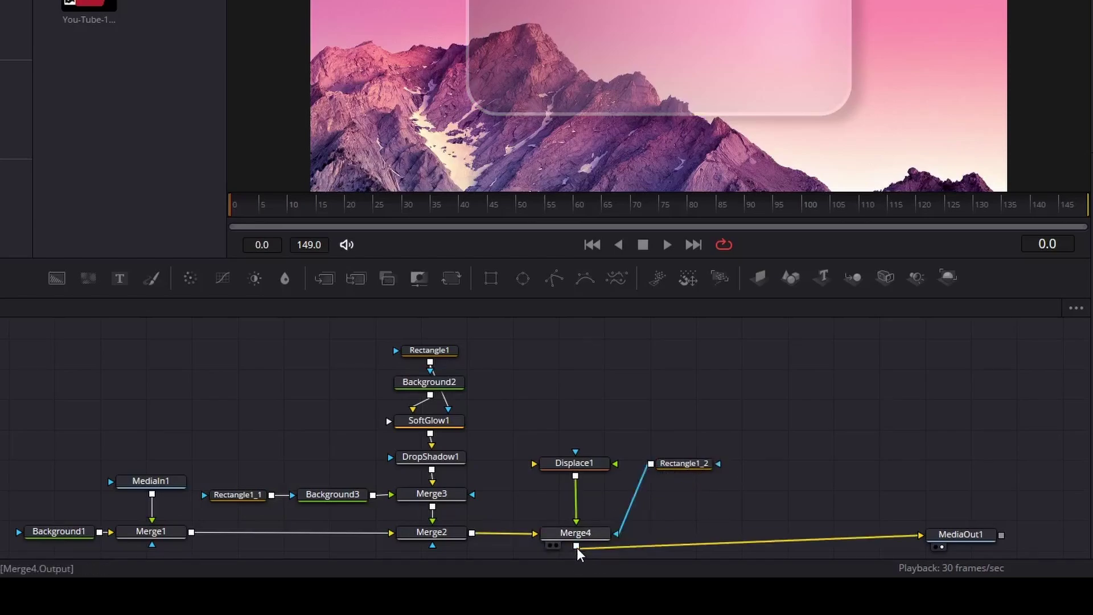
drag(686, 465, 691, 464)
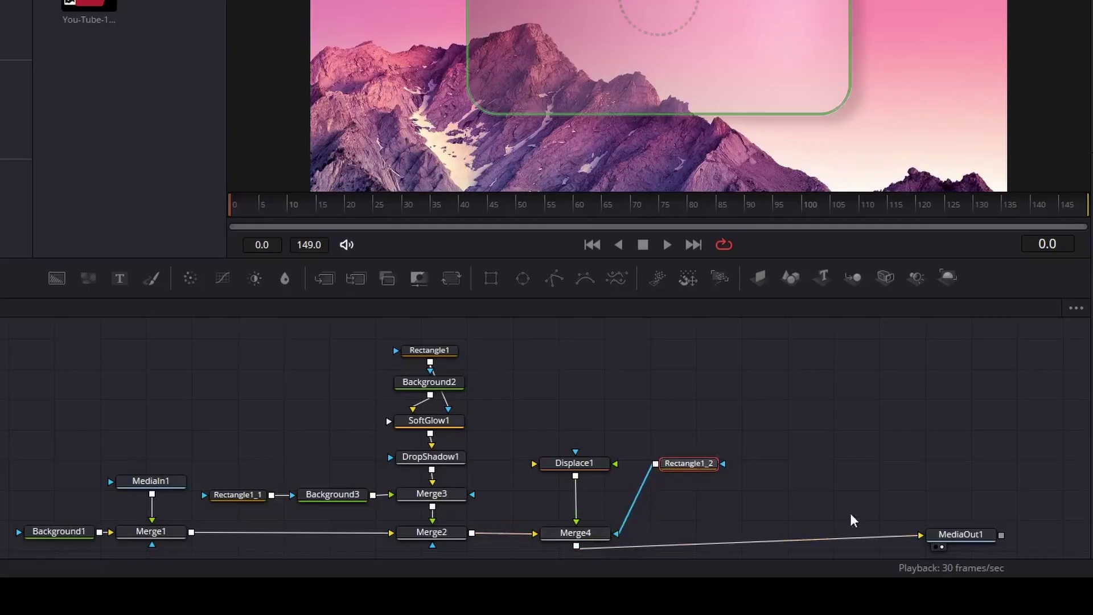
drag(946, 542, 952, 532)
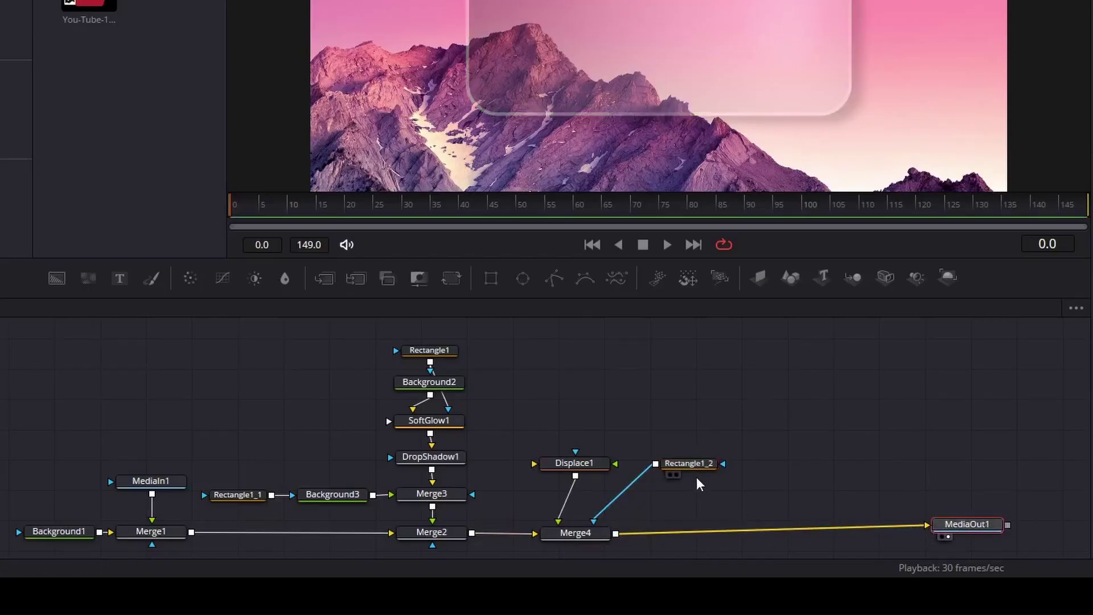
drag(694, 464, 719, 474)
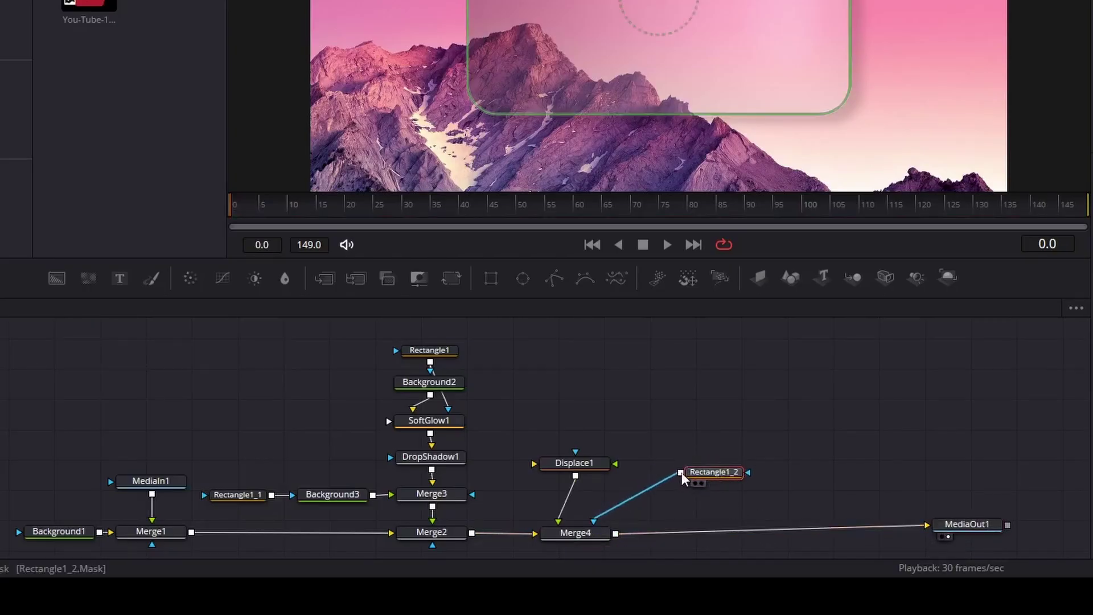
Connect Rectangle1_2 to the foreground input of Displace1 and the output of Merge2 to its main input
drag(618, 465, 614, 466)
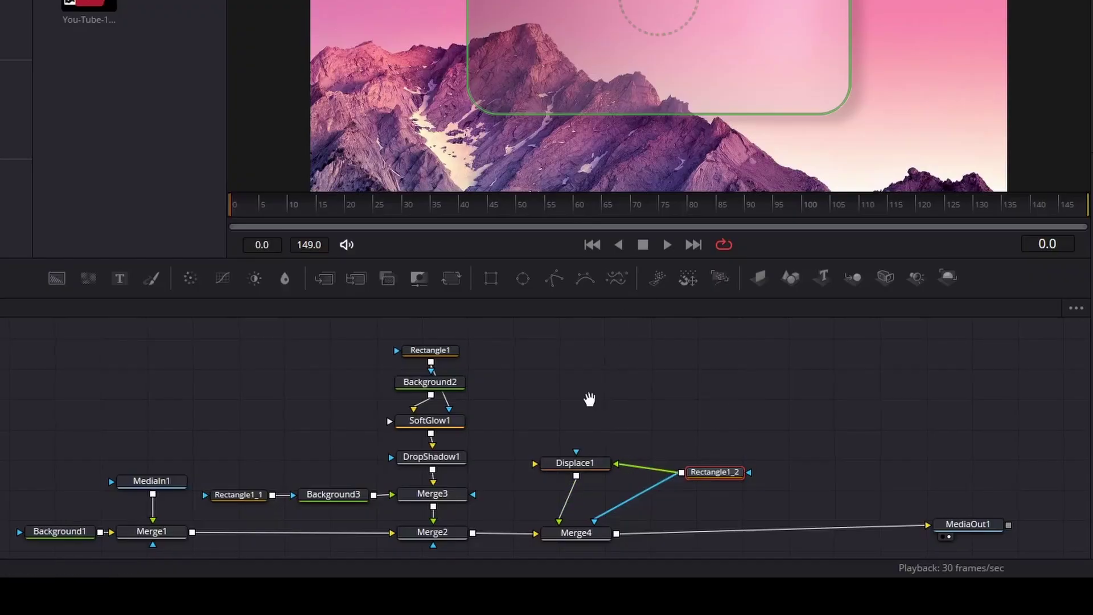
drag(592, 405, 662, 383)
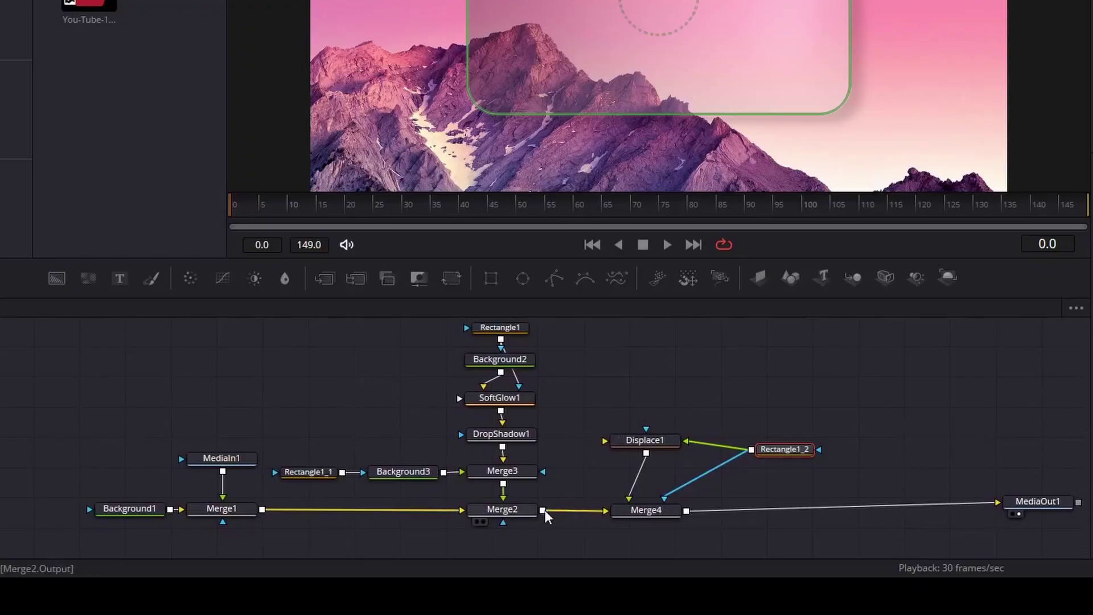
drag(545, 509, 605, 440)
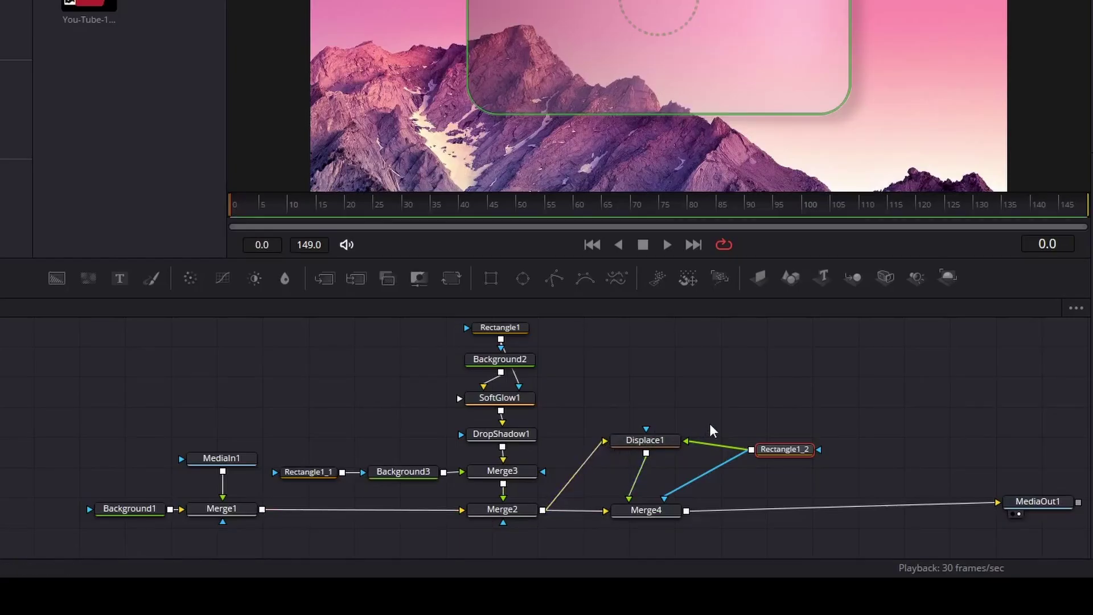
Set the offset of Displace1 to -1 and its refraction strength to -1
drag(709, 422, 568, 428)
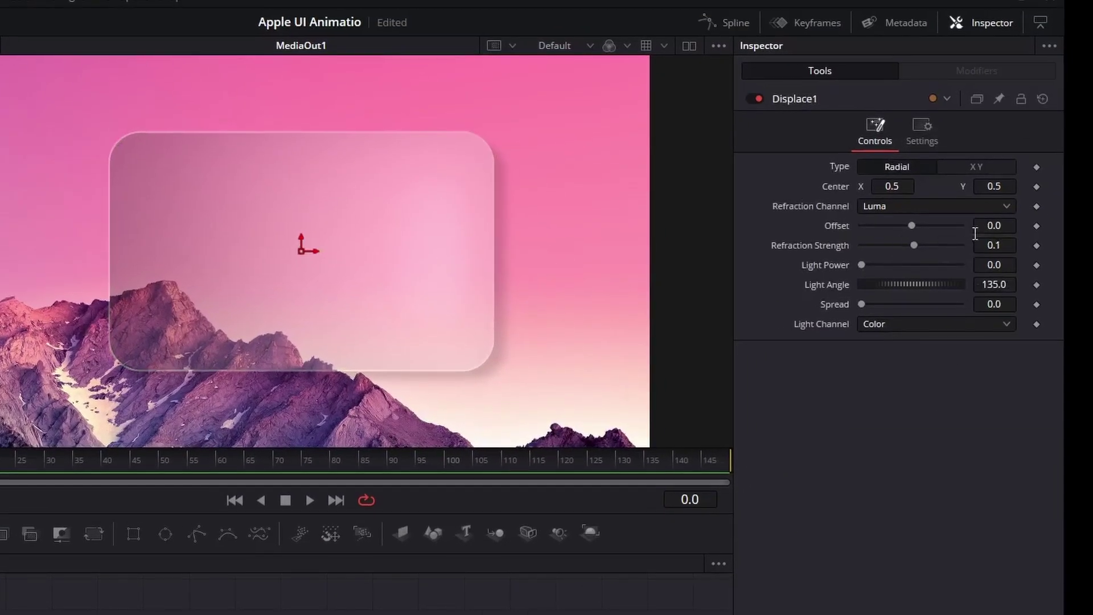
click(1005, 226)
text(-1)
key(Return)
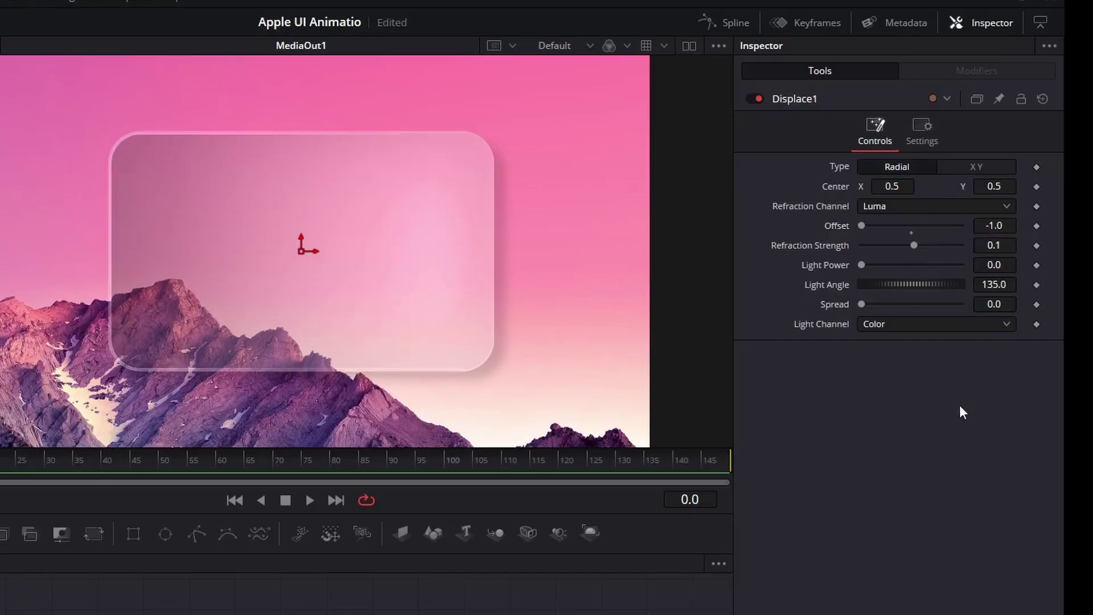
click(1004, 244)
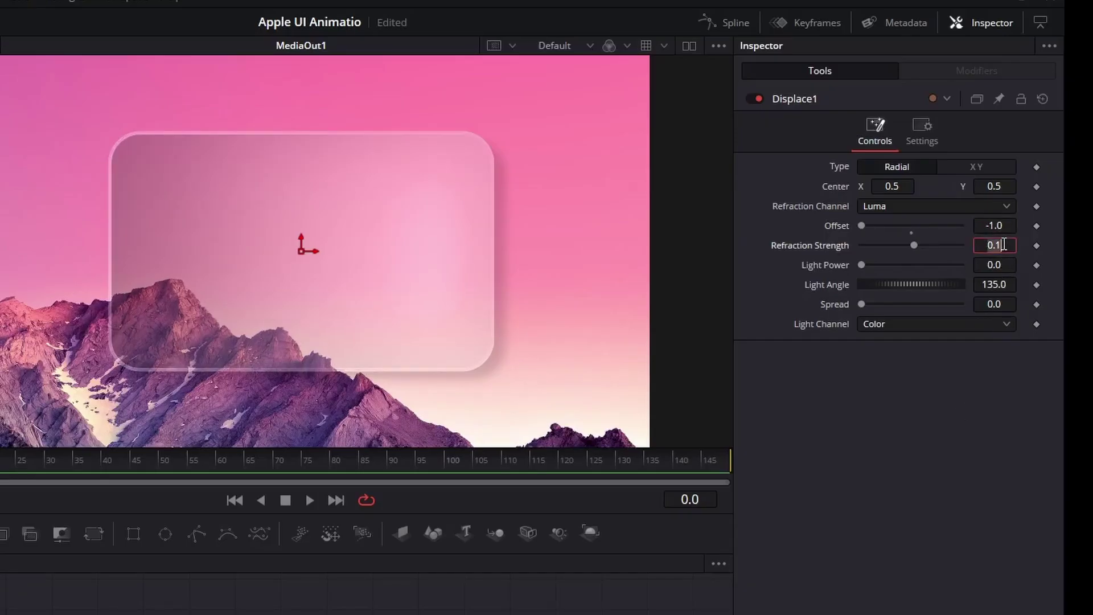
text(-1)
key(Return)
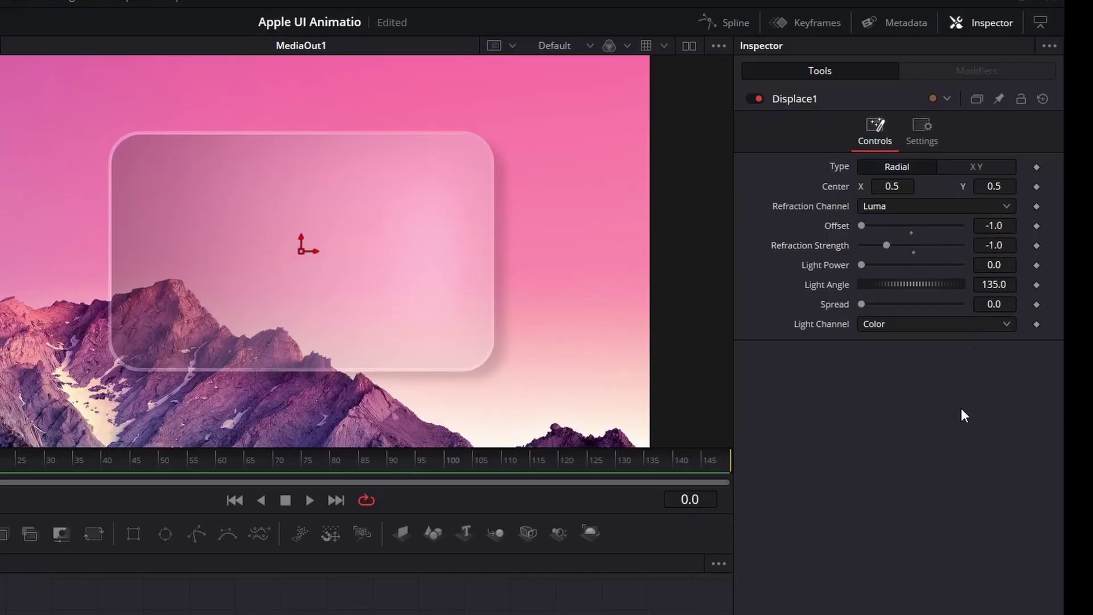
Set the light power of Displace1 to 5 and its spread to 3, and inspect the panel's lower edge up close
click(1003, 267)
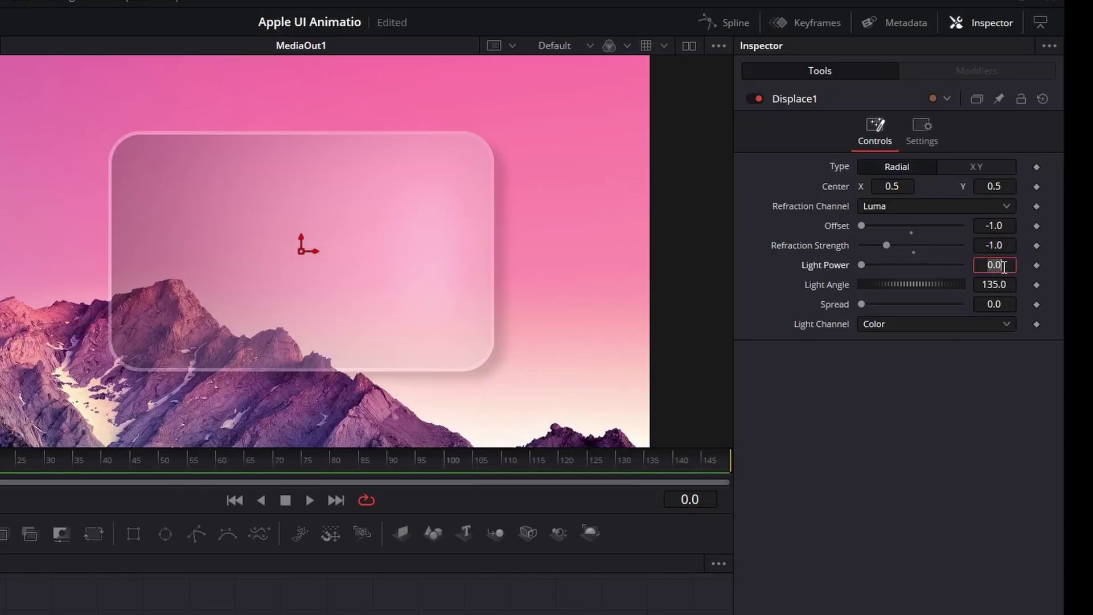
text(5)
key(Return)
click(994, 306)
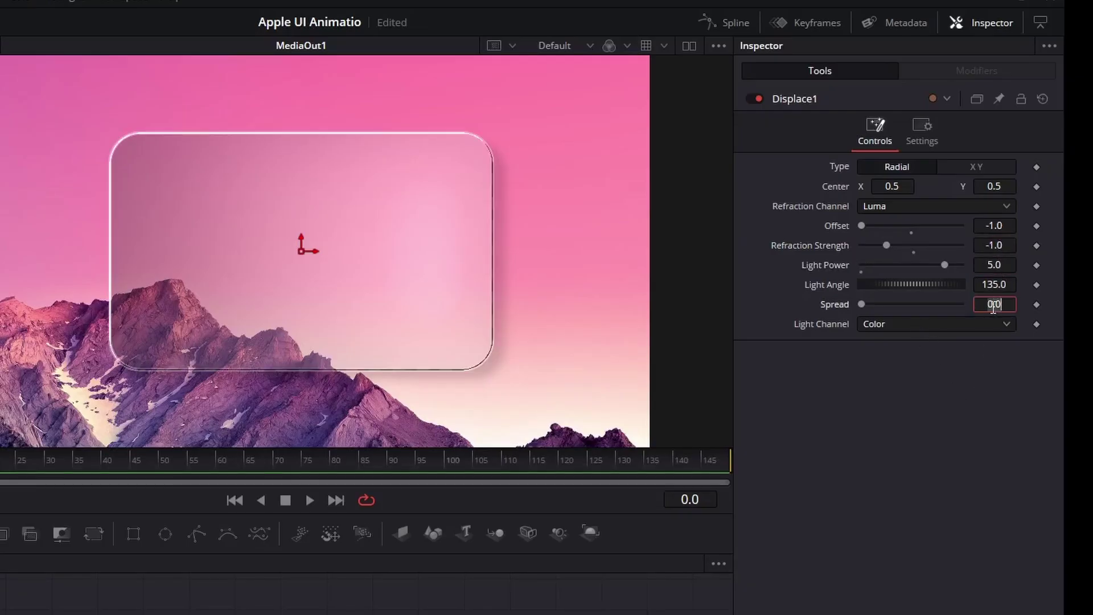
text(3)
key(Return)
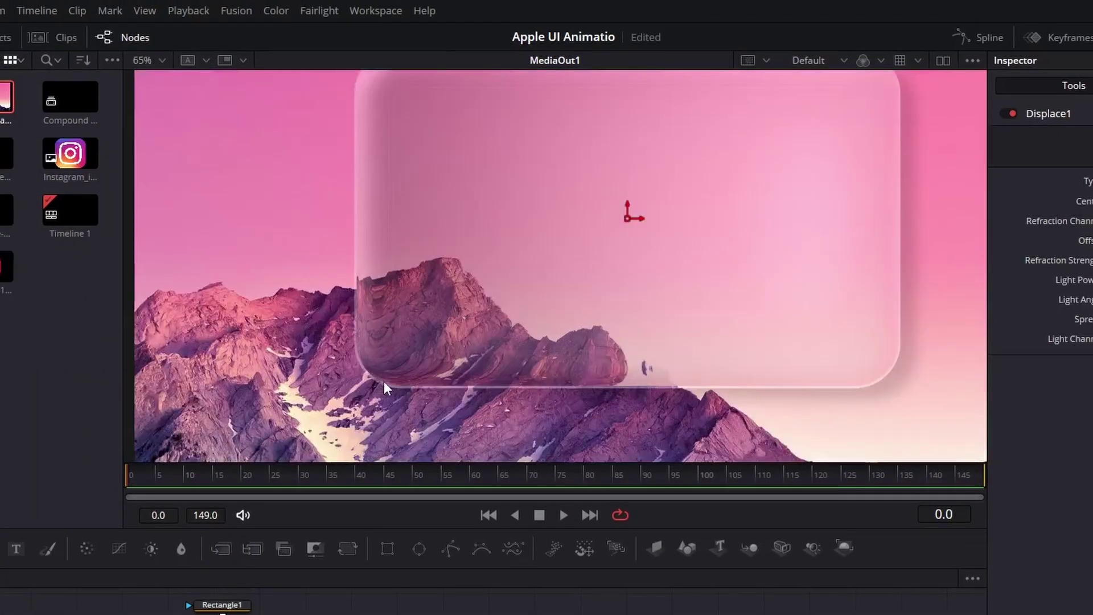
scroll(383, 381, up, 2)
drag(729, 371, 477, 370)
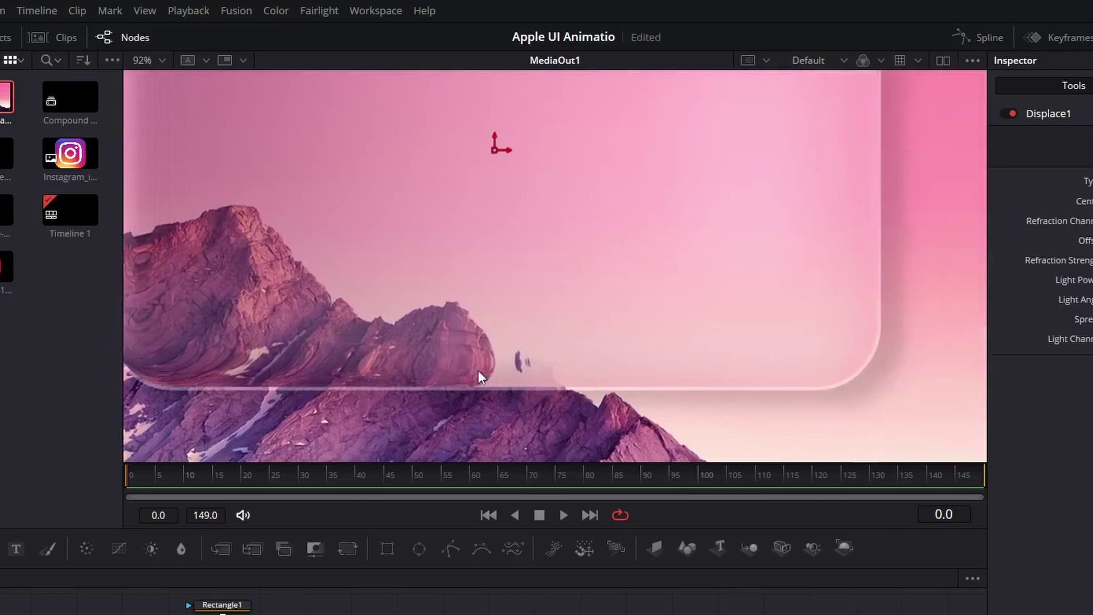
Insert a Gaussian Blur node between Displace1 and Merge4 to frost the wallpaper seen through the glass panel
drag(571, 361, 541, 539)
drag(504, 377, 710, 360)
key(ctrl+f)
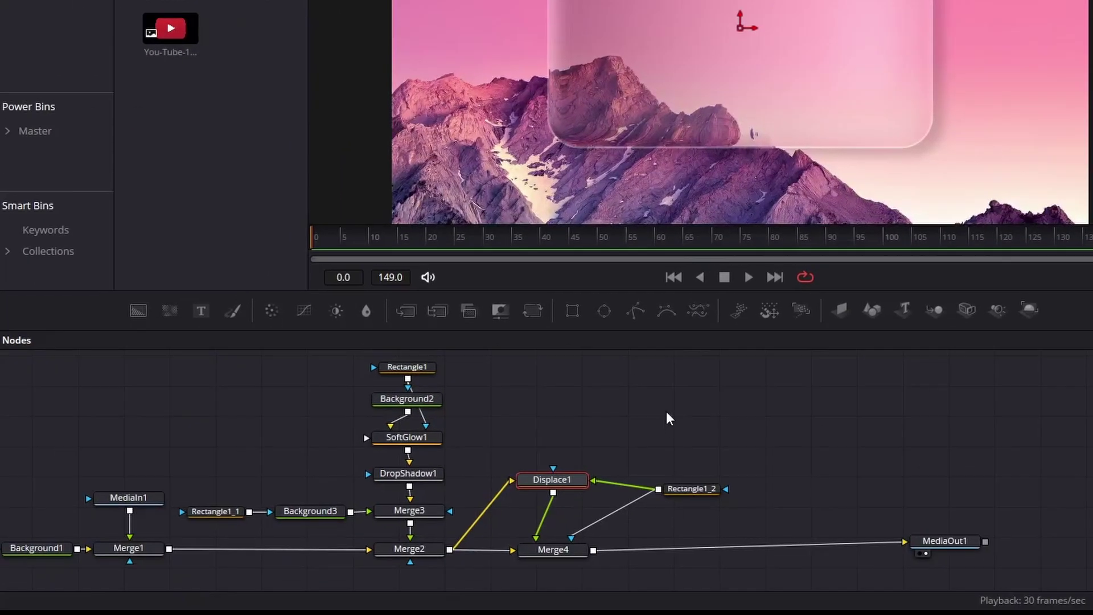
drag(609, 439, 592, 398)
drag(548, 439, 540, 427)
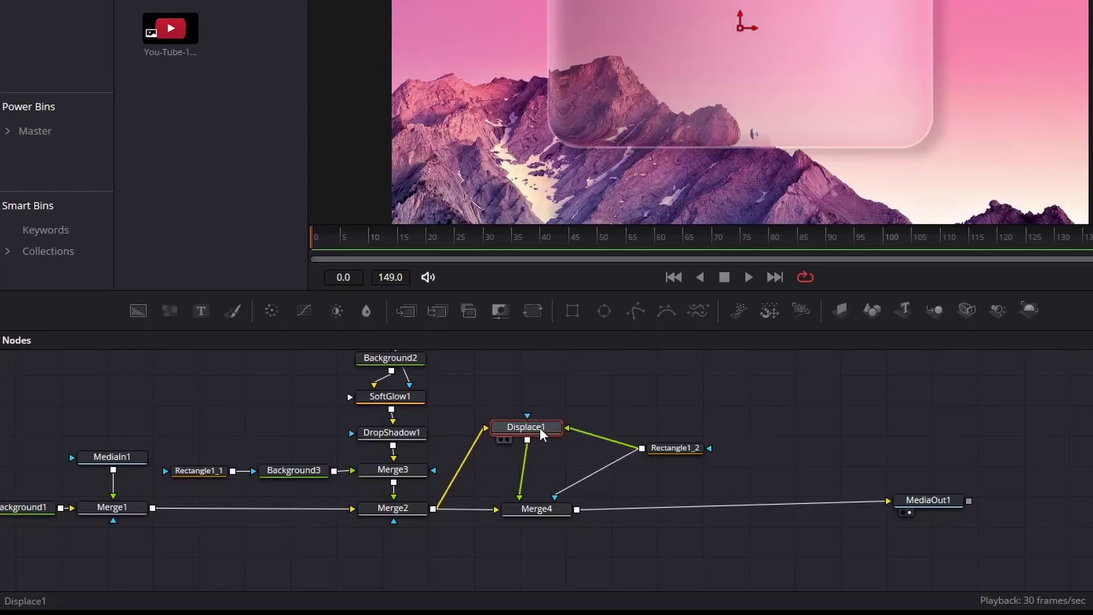
key(shift+space)
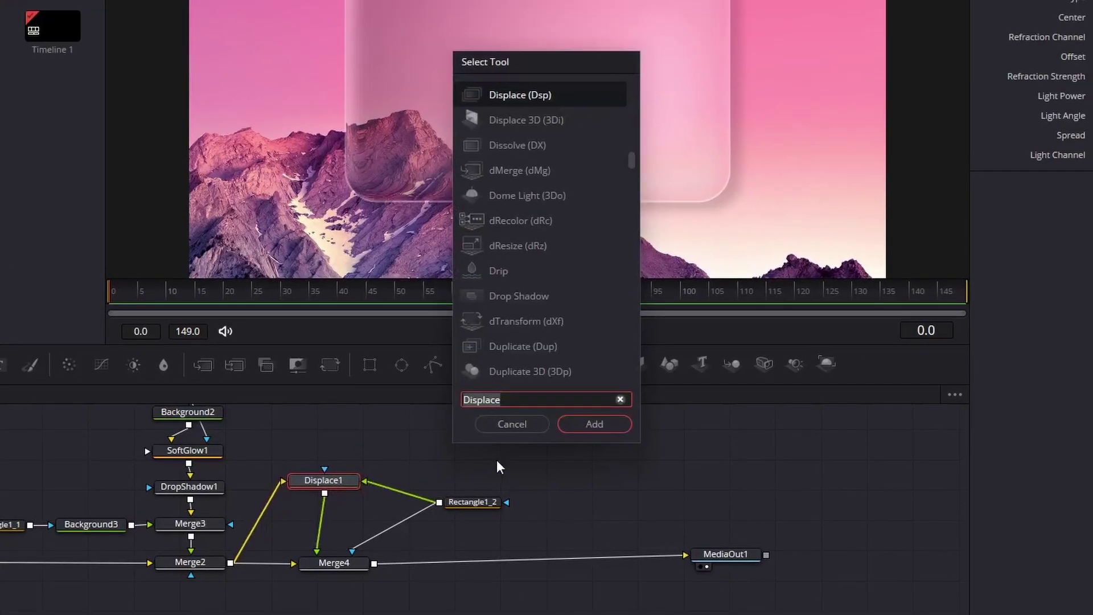
text(gaus)
click(567, 97)
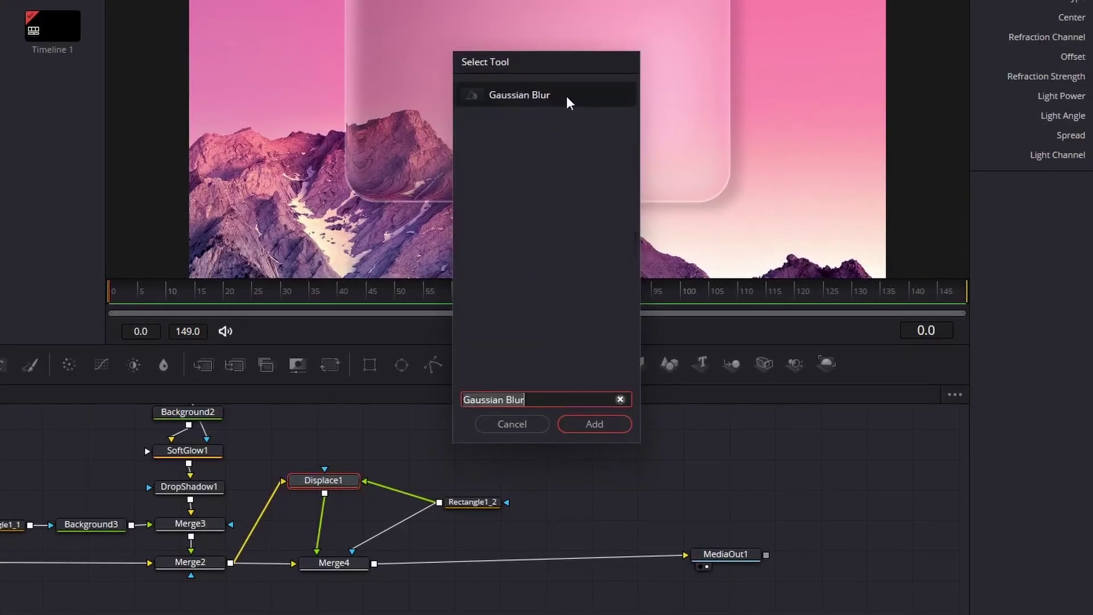
click(608, 426)
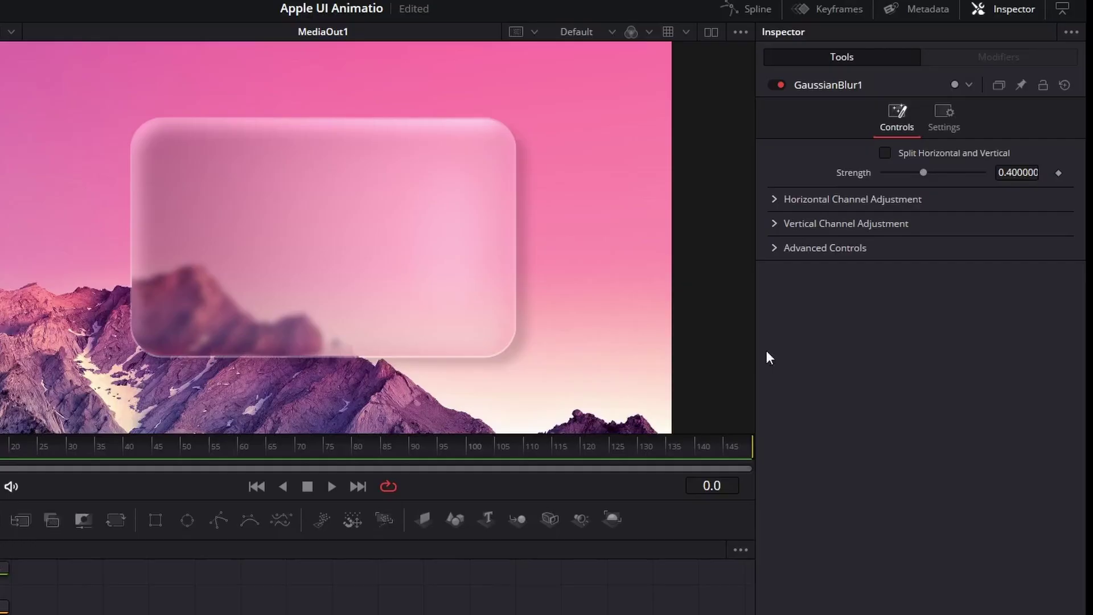
Set the strength of GaussianBlur1 to 0.4 and inspect the blurred panel's edges up close
click(1004, 181)
key(BackSpace)
text(.4)
key(Return)
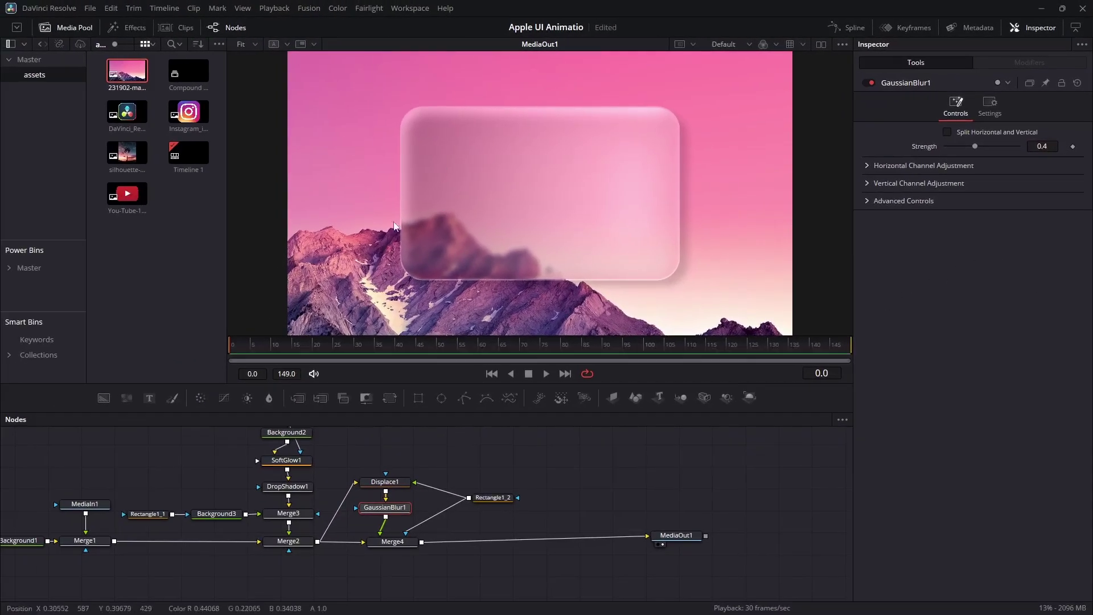
scroll(420, 136, up, 2)
drag(805, 284, 600, 260)
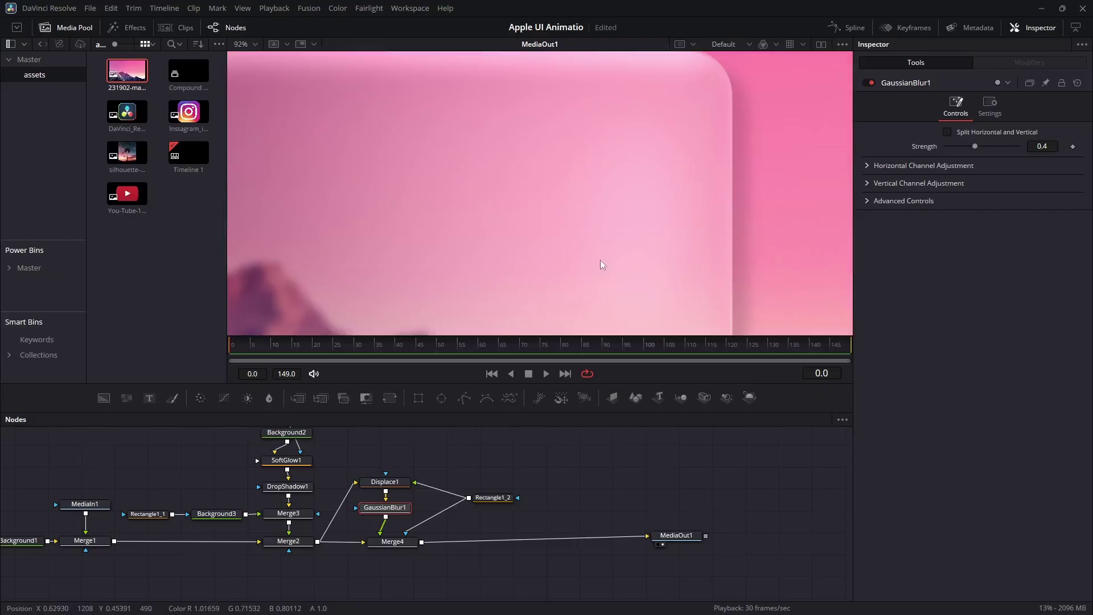
drag(425, 323, 602, 246)
drag(658, 299, 500, 281)
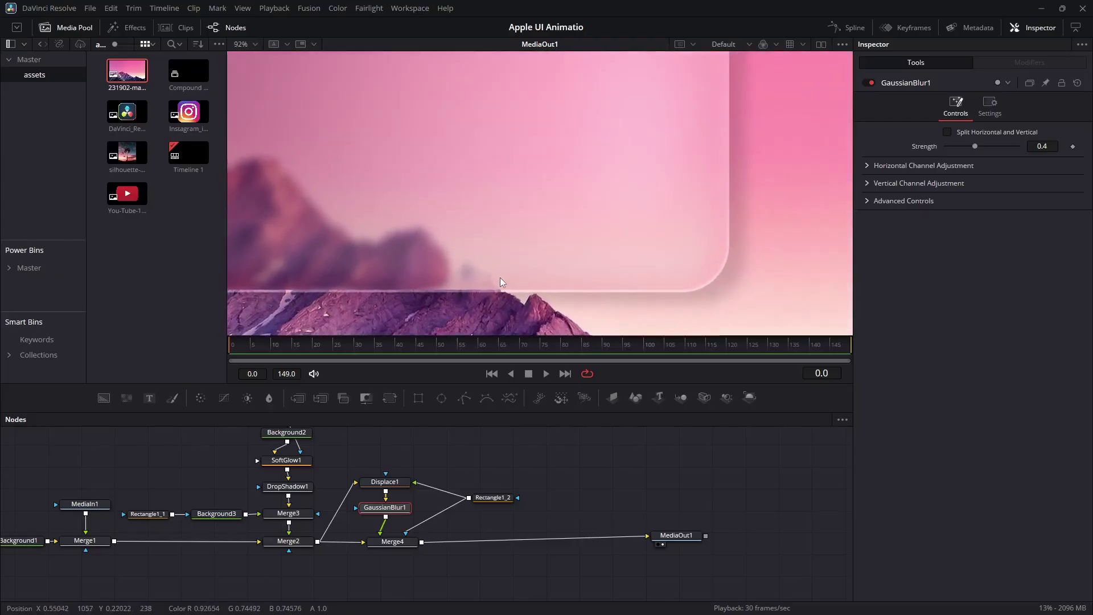
key(ctrl+f)
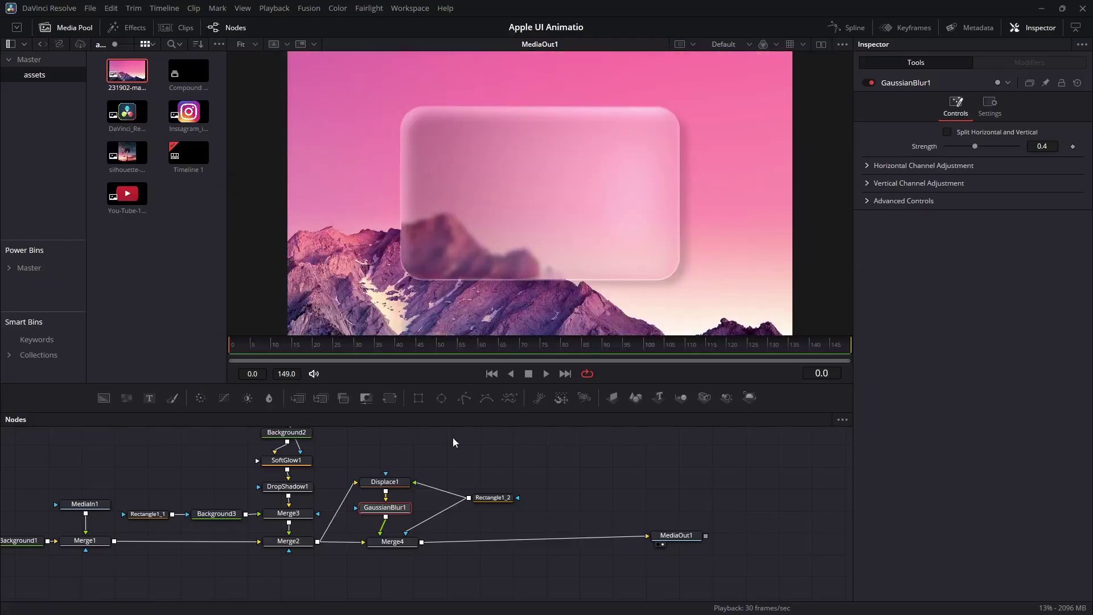